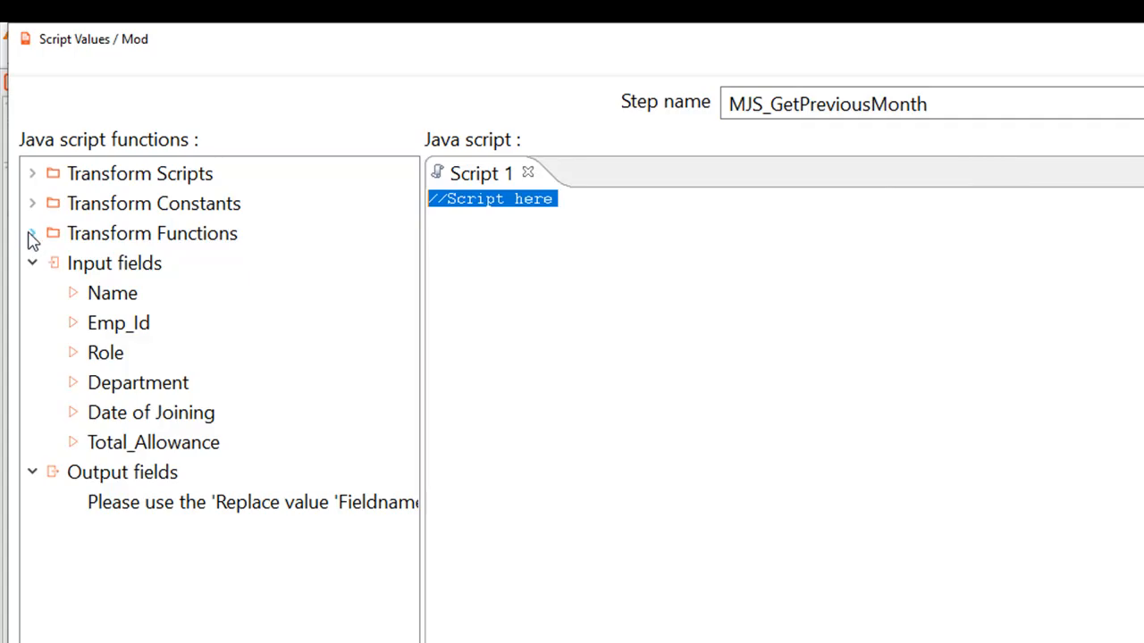
Step: Open the sample usage of the dateAdd(var,var,var) date function to examine its parameters and type codes
{"action": "left_click", "coordinate": [33, 236]}
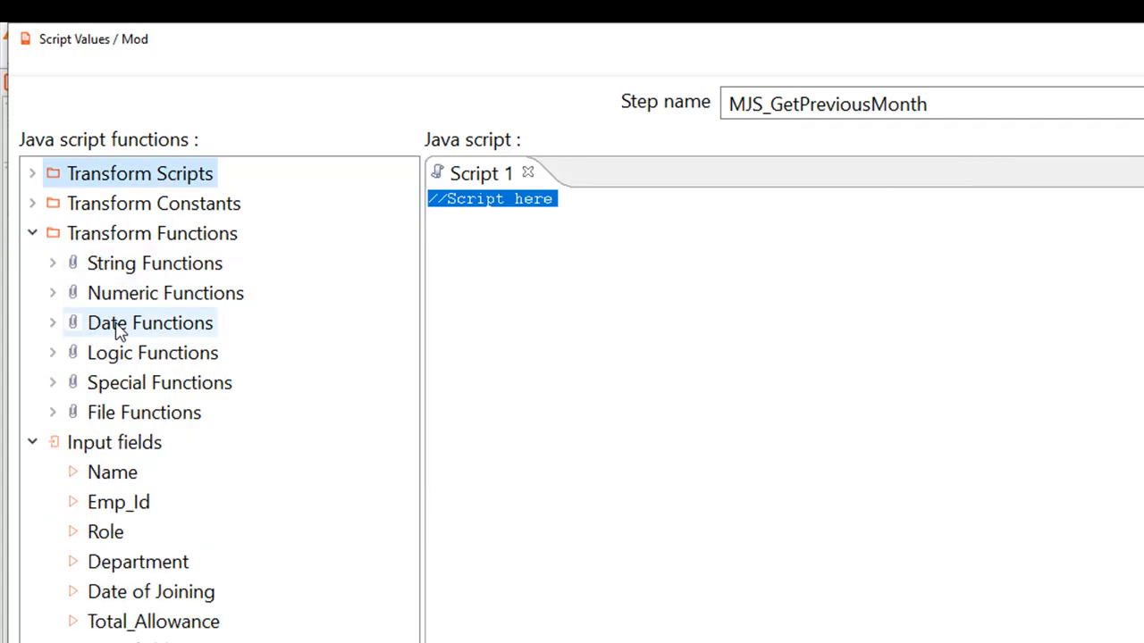
{"action": "left_click", "coordinate": [53, 326]}
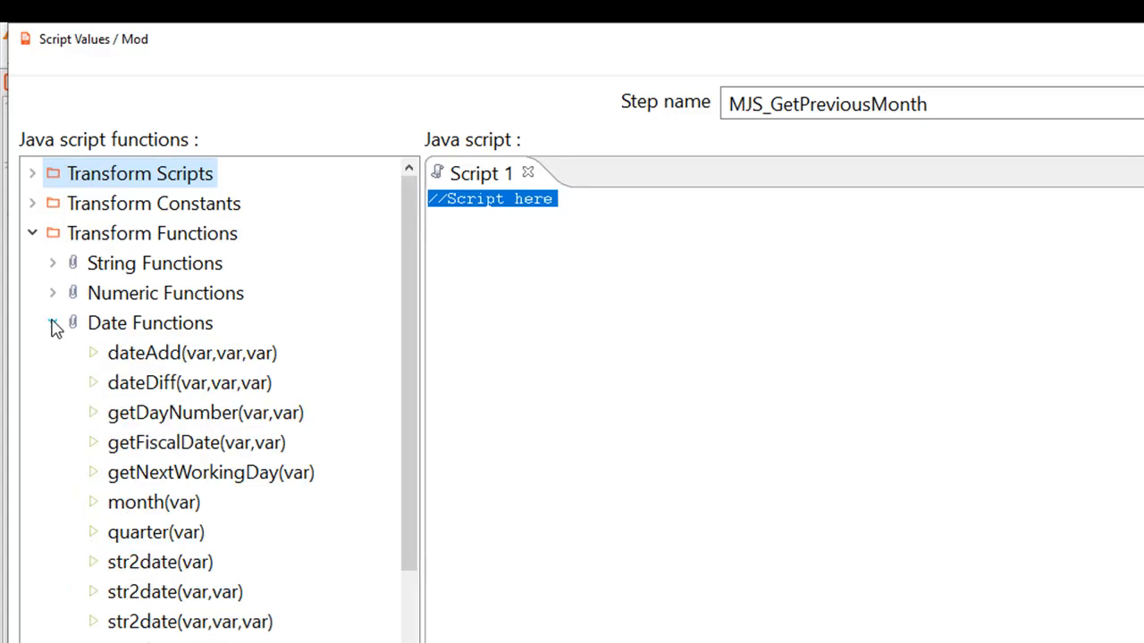
{"action": "right_click", "coordinate": [132, 357]}
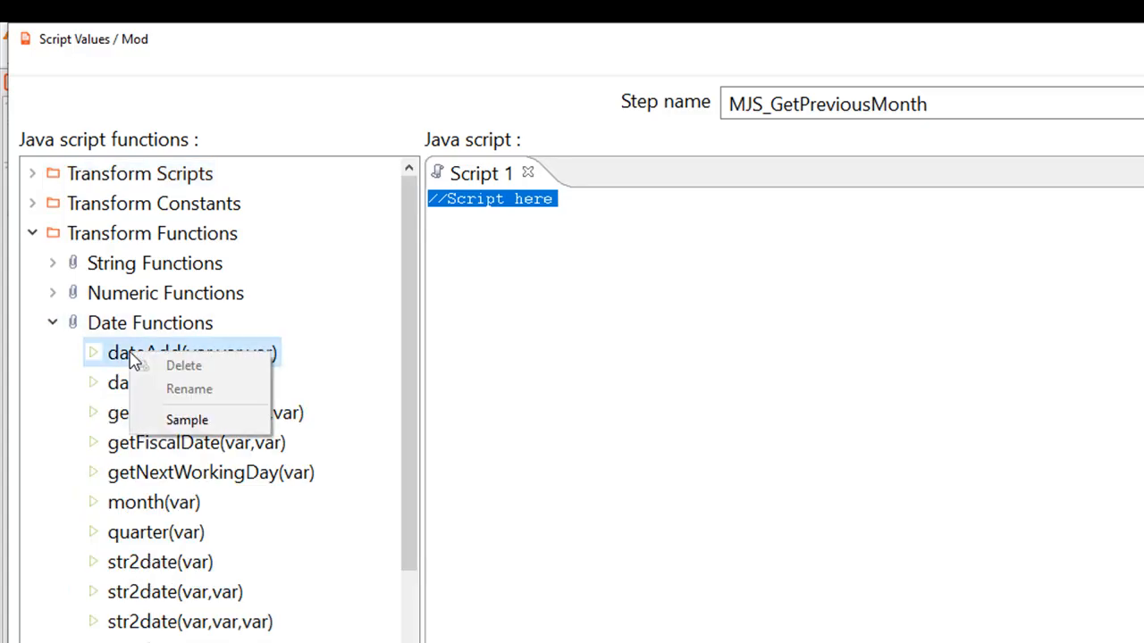
{"action": "left_click", "coordinate": [187, 421]}
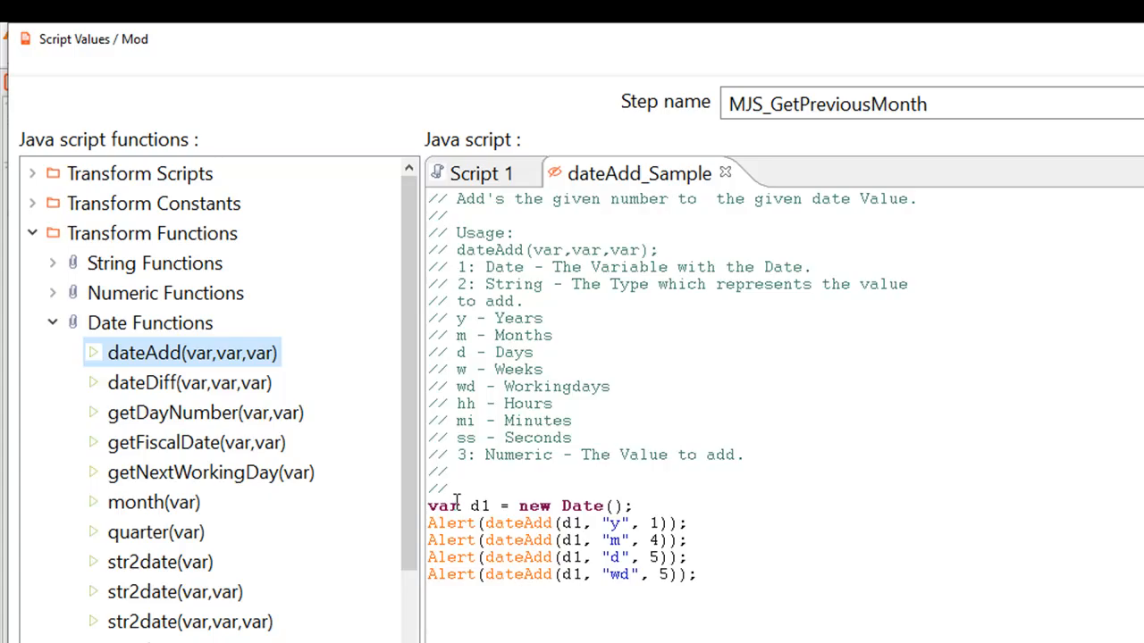
Step: In Script 1, define currentDate, prevMonthDate with dateAdd(currentDate, "m", -1), and dateInString with date2str in "dd / MMM / yyyy" format
{"action": "left_click", "coordinate": [480, 174]}
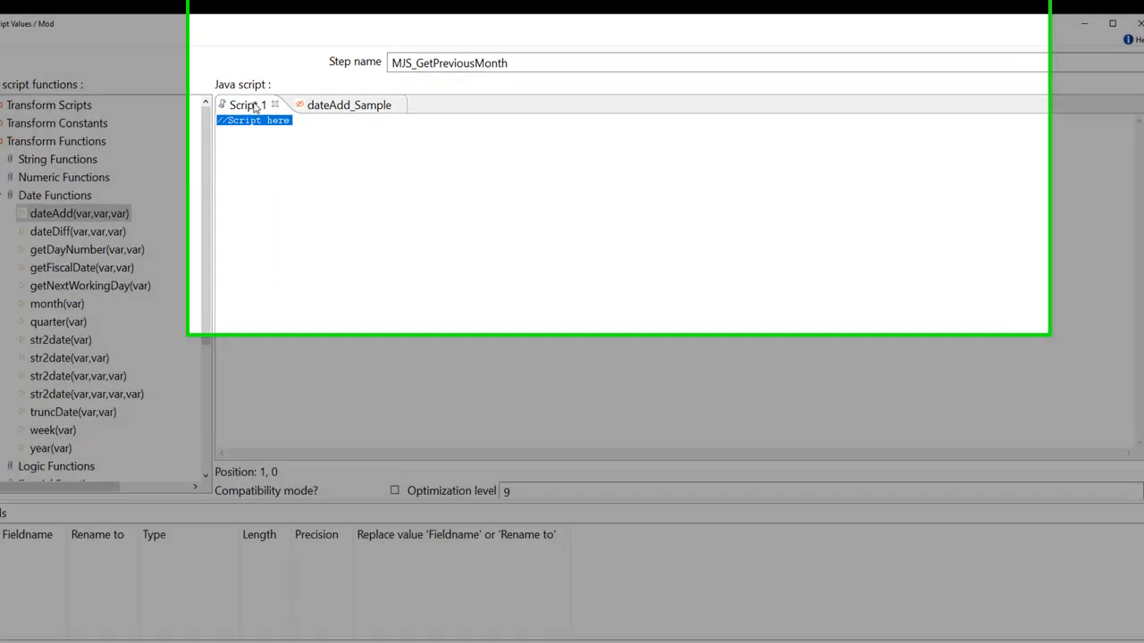
{"action": "type", "text": "var currentDate = new Date();"}
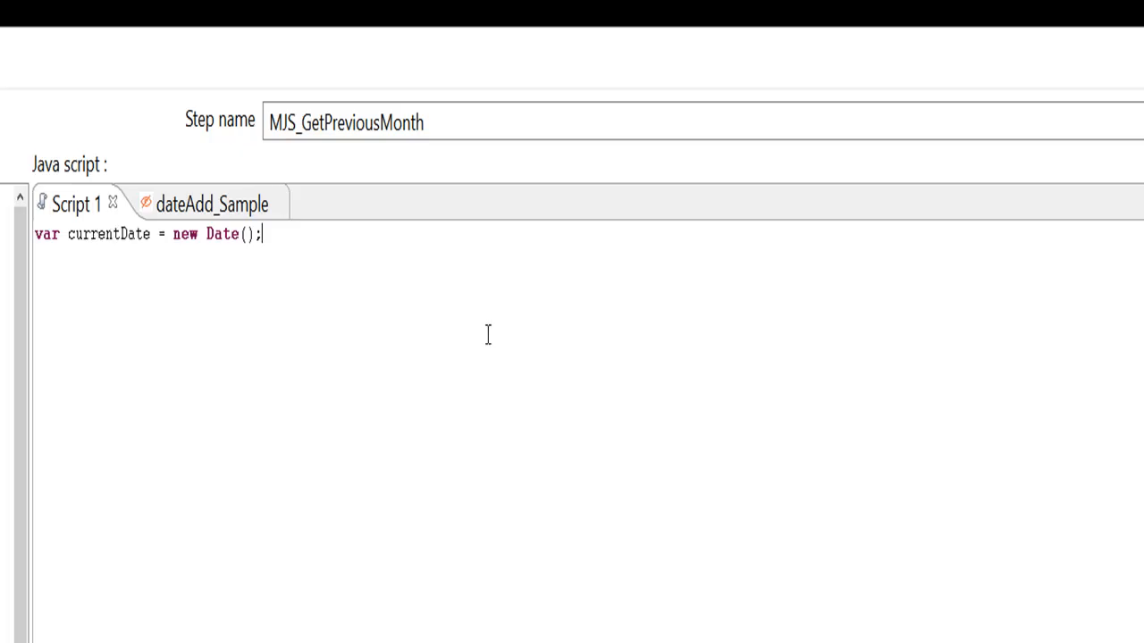
{"action": "key", "text": "Return"}
{"action": "type", "text": "var prevMonthDate=dateAdd(currentDate, \"m\" ,-1);"}
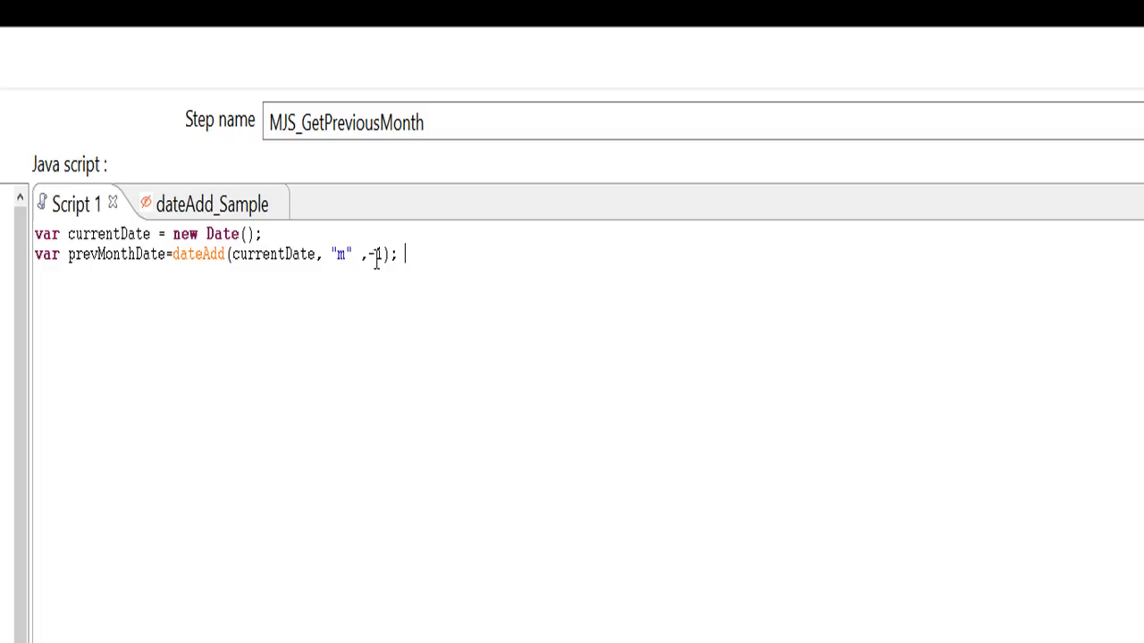
{"action": "key", "text": "Return"}
{"action": "type", "text": "var dateInString = date2str(prevMonthDate, \"dd / MMM / yyyy\");"}
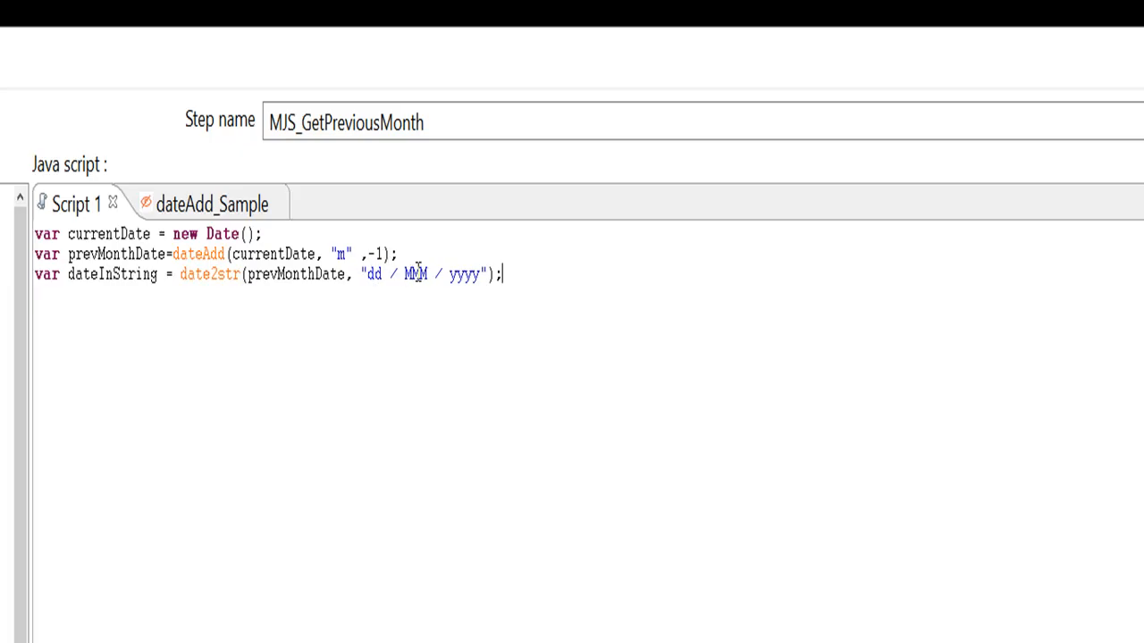
Step: Split dateInString at "/" into ValueArray, and assign Month from ValueArray[1] and Year from ValueArray[2]
{"action": "left_click", "coordinate": [43, 303]}
{"action": "type", "text": "var ValueArray = dateInString.split(\"/\");"}
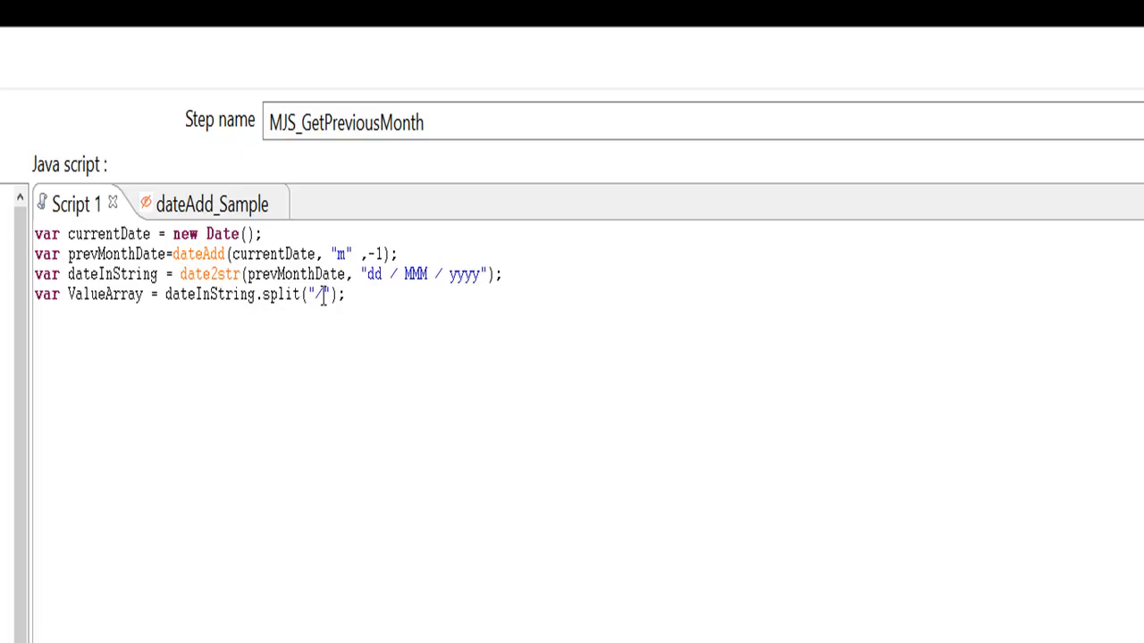
{"action": "key", "text": "BackSpace"}
{"action": "type", "text": "var Month=ValueArray[1]; var Year= ValueArray[2];"}
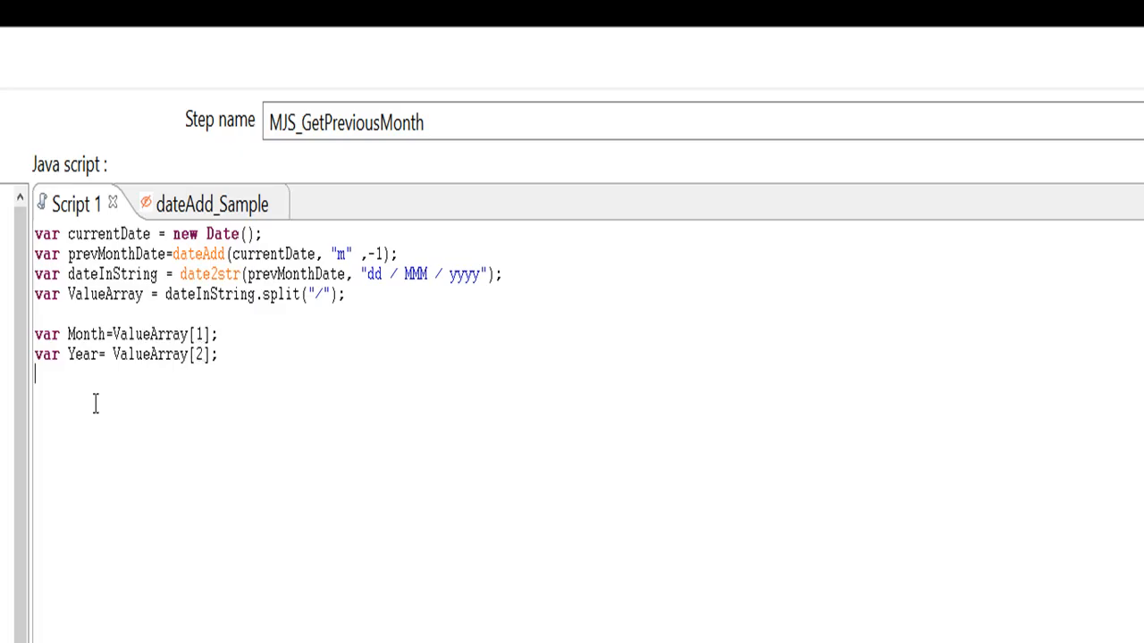
Step: Define the EmailSubject variable as "Allowance Calculation File for "+Month+" "+Year
{"action": "left_click", "coordinate": [49, 400]}
{"action": "type", "text": "var EmailSubject = \"Allowance Calculation File for \";"}
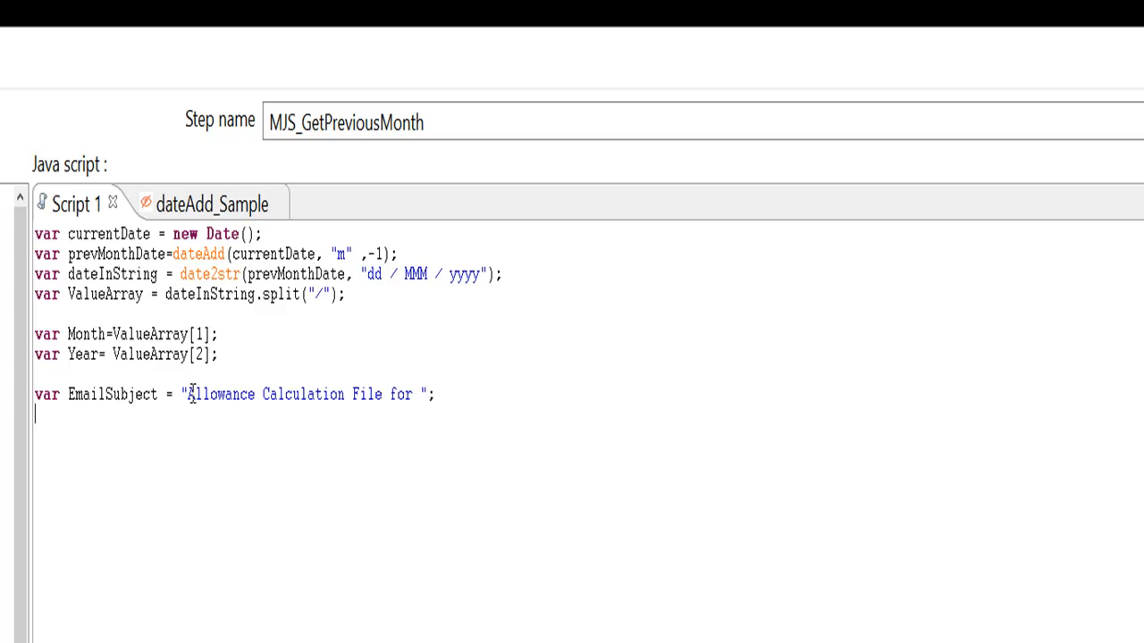
{"action": "left_click", "coordinate": [428, 394]}
{"action": "type", "text": "+"}
{"action": "double_click", "coordinate": [93, 333]}
{"action": "key", "text": "ctrl+c"}
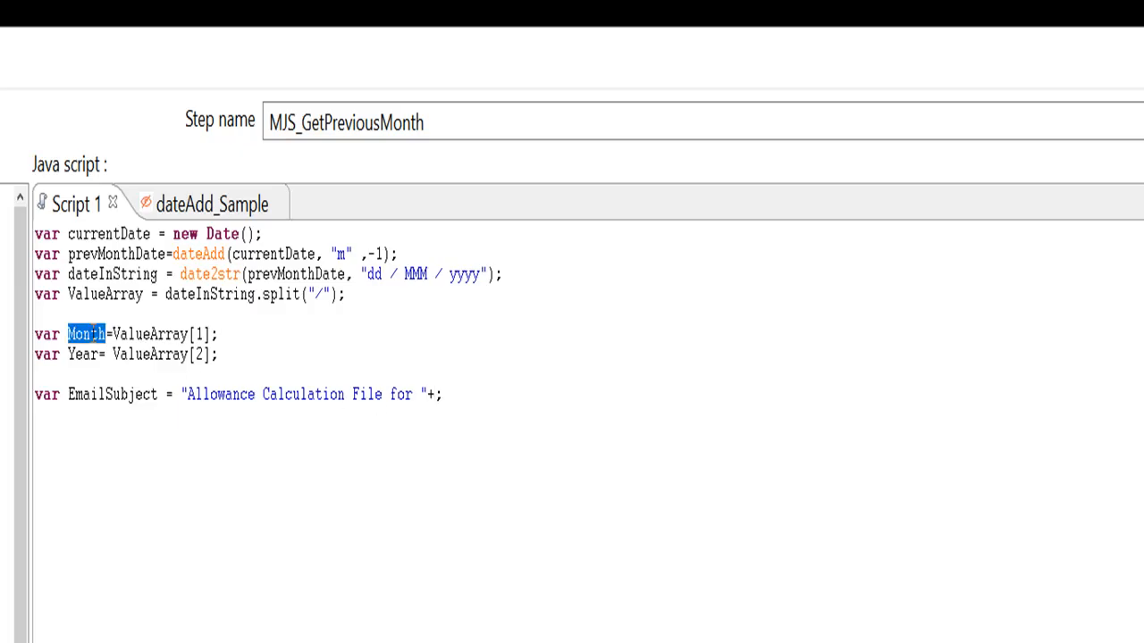
{"action": "left_click", "coordinate": [433, 393]}
{"action": "key", "text": "ctrl+v"}
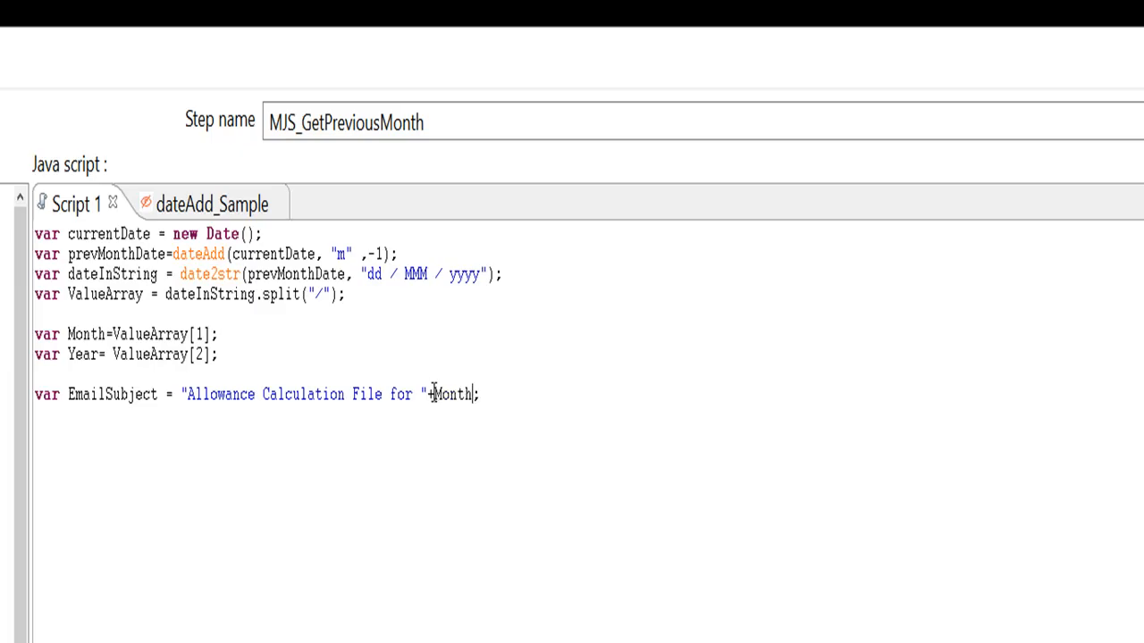
{"action": "type", "text": "+\" \"+"}
{"action": "double_click", "coordinate": [89, 354]}
{"action": "key", "text": "ctrl+c"}
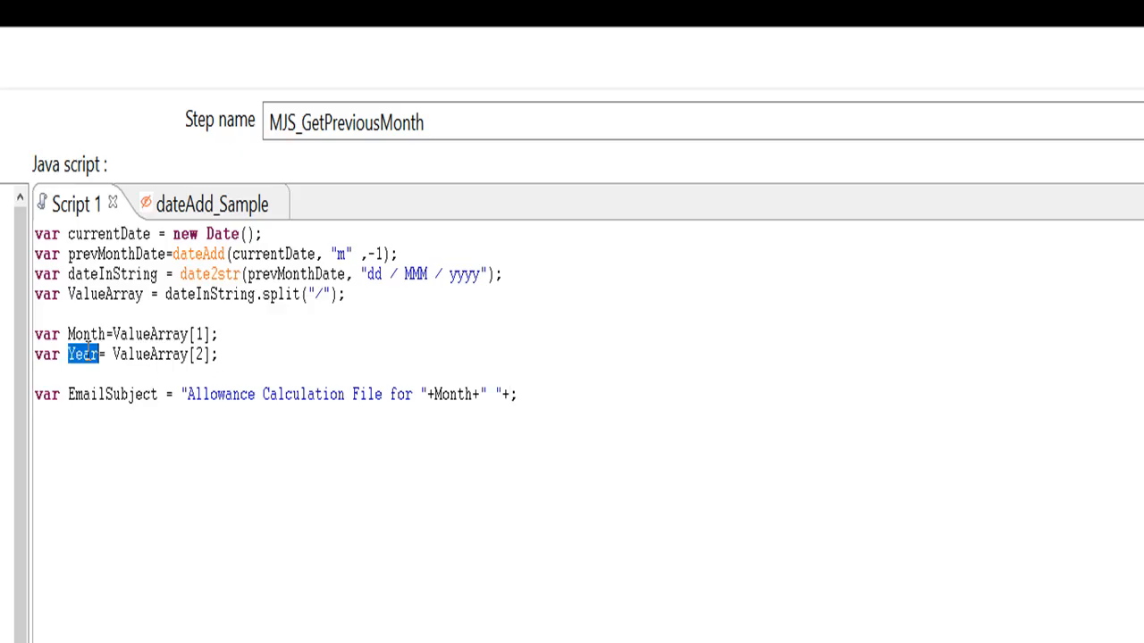
{"action": "left_click", "coordinate": [509, 393]}
{"action": "key", "text": "ctrl+v"}
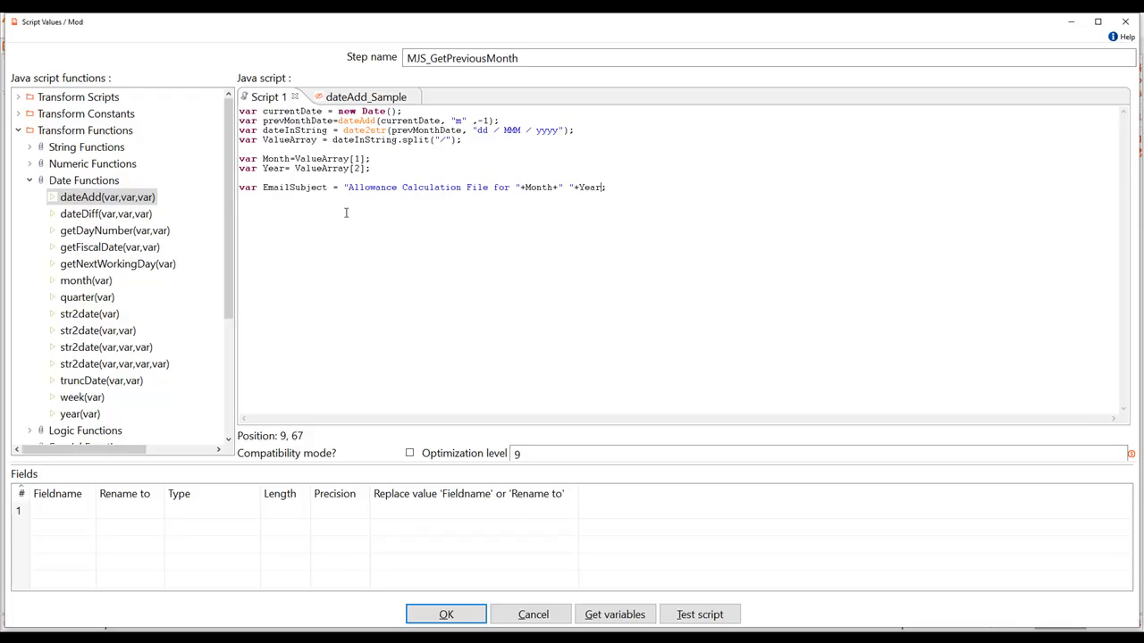
Step: Load the script variables as output fields, keep only Month, Year and EmailSubject, and accept the script settings
{"action": "left_click", "coordinate": [591, 614]}
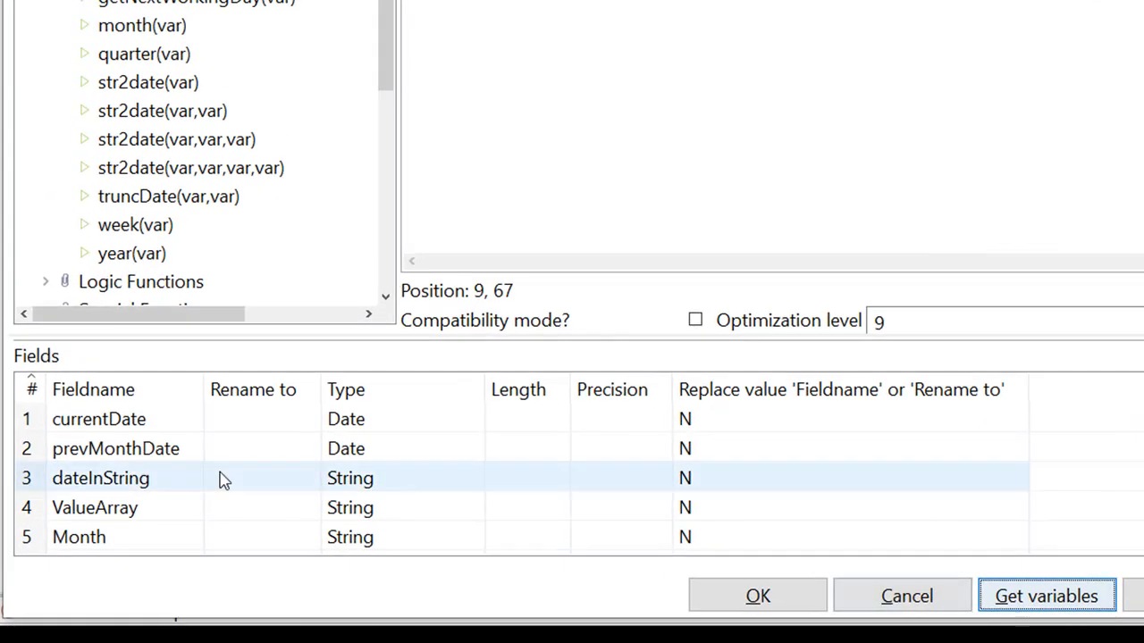
{"action": "left_click", "coordinate": [29, 422]}
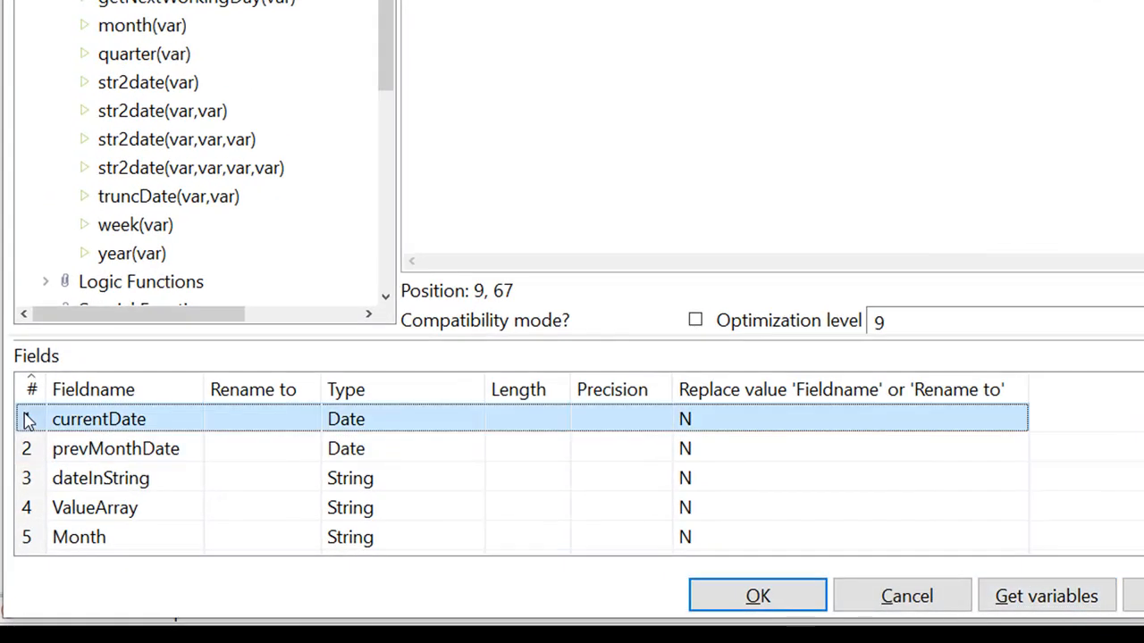
{"action": "key", "text": "Delete"}
{"action": "key", "text": "Delete"}
{"action": "key", "text": "Delete"}
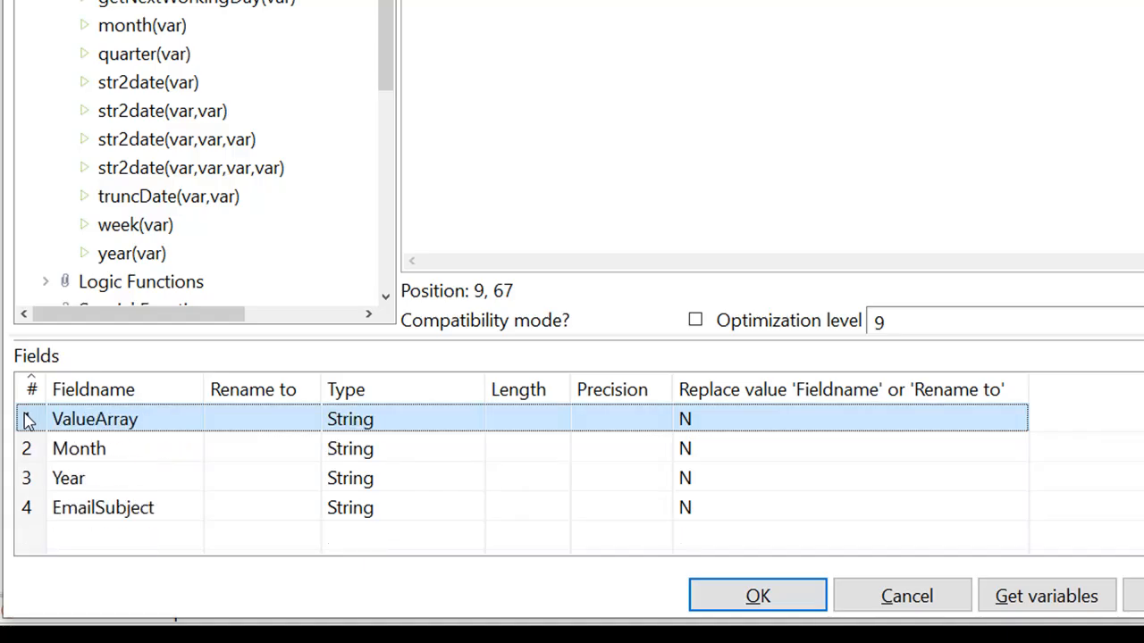
{"action": "key", "text": "Delete"}
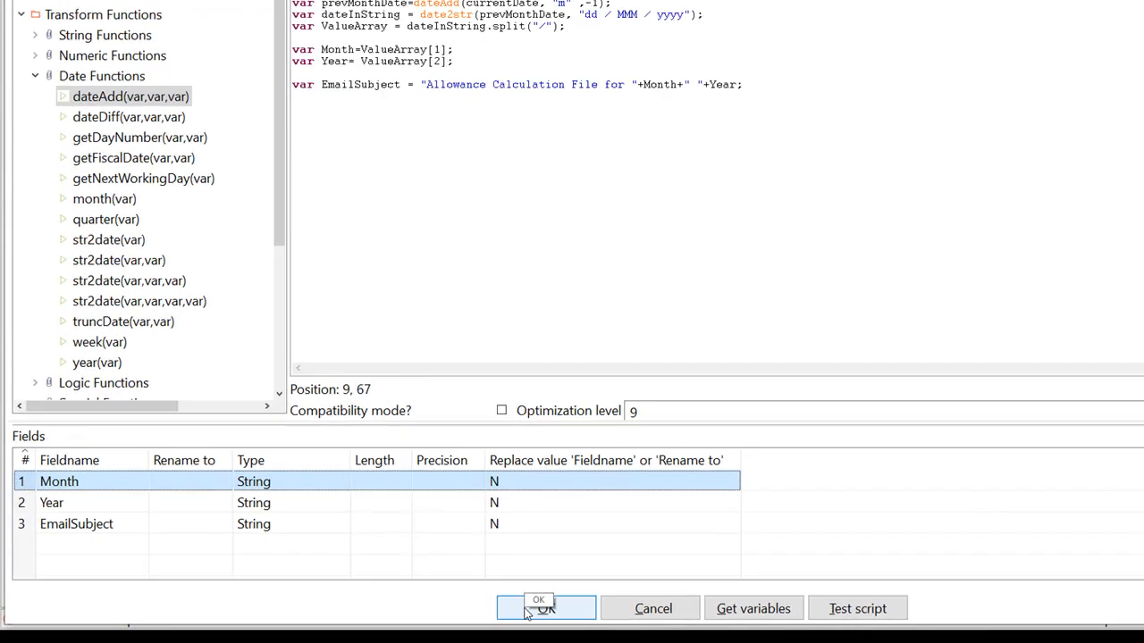
{"action": "left_click", "coordinate": [527, 612]}
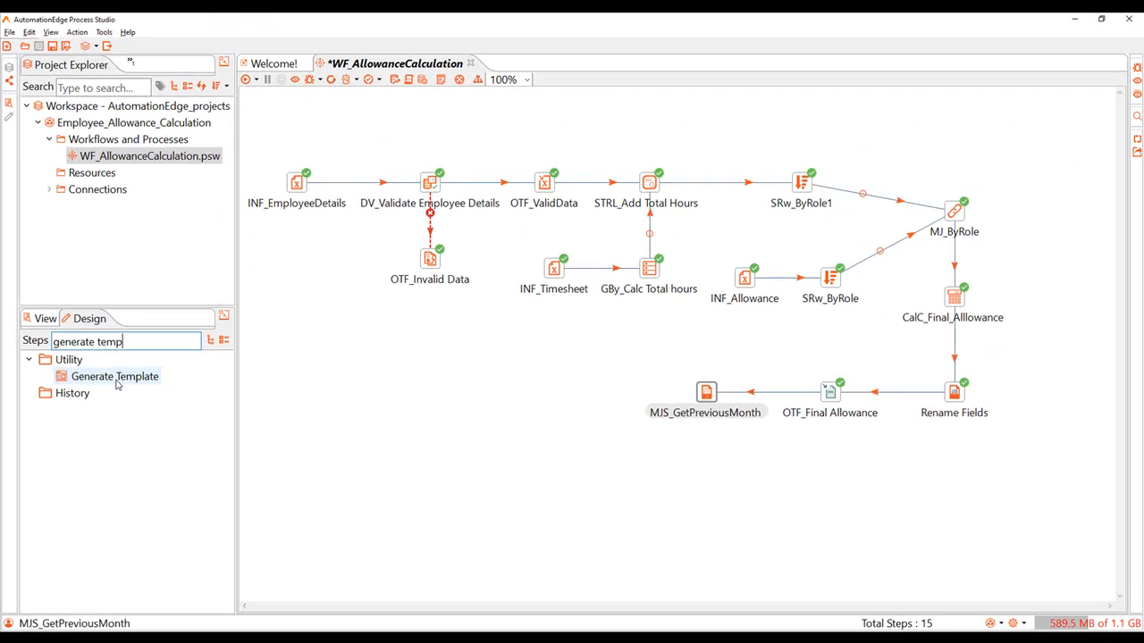
Step: Add a Generate Template step after MJS_GetPreviousMonth and fill its template with the HTML email text about the attached allowance details file
{"action": "left_click_drag", "start_coordinate": [116, 384], "coordinate": [605, 393]}
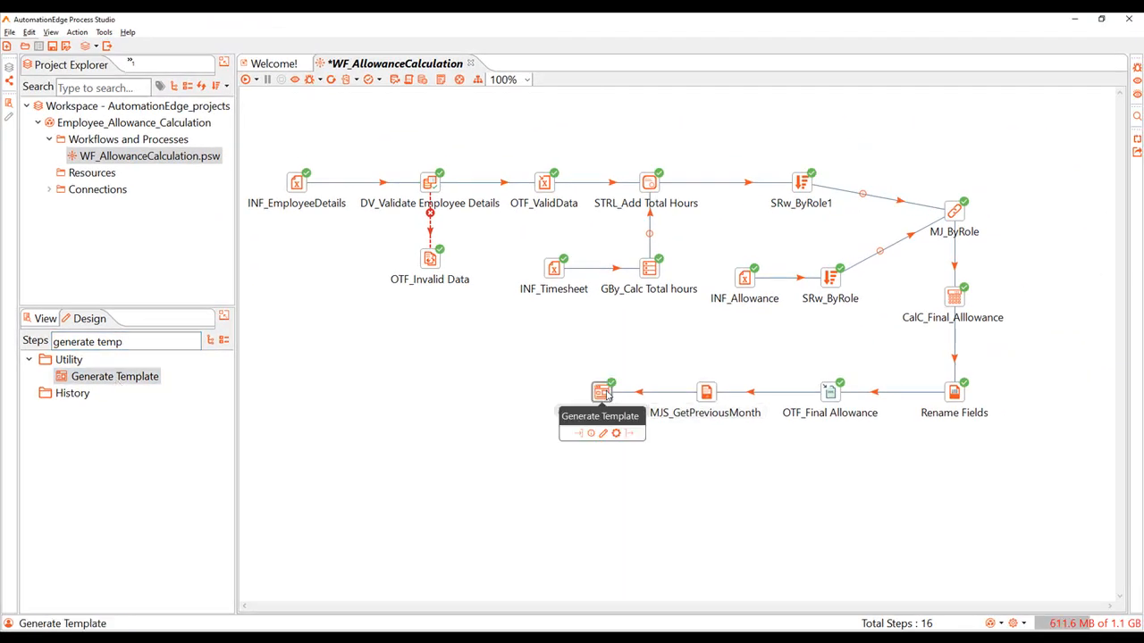
{"action": "double_click", "coordinate": [604, 393]}
{"action": "left_click", "coordinate": [431, 128]}
{"action": "key", "text": "ctrl+a"}
{"action": "type", "text": "Hi There,<br><br> Please find <b>Allowance details file</b> for <b></b> attached herewith. <br><br> <I>Regards,<br>Accounts Executive </I>"}
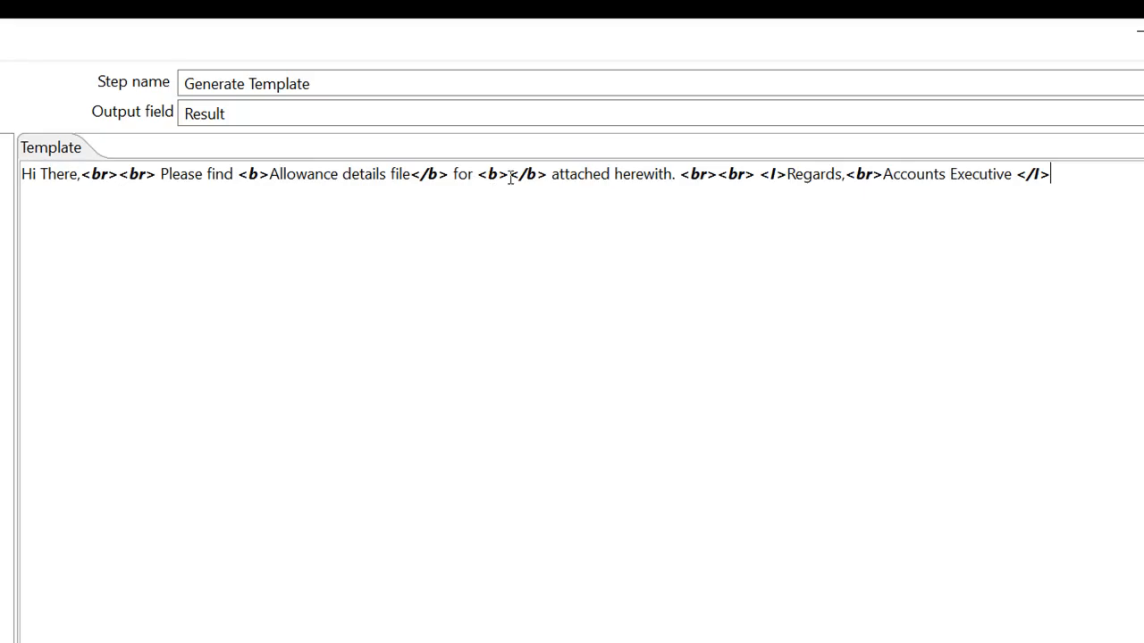
Step: Insert the Month and Year input fields between the empty bold tags and name the template's output field EmailBody
{"action": "left_click", "coordinate": [510, 175]}
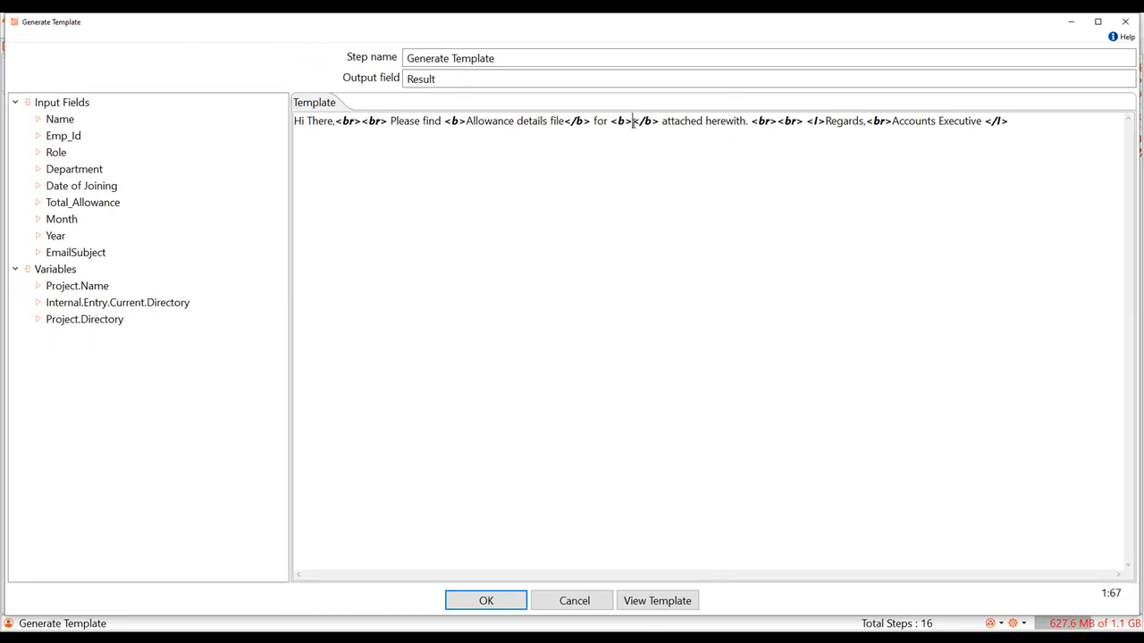
{"action": "double_click", "coordinate": [61, 220]}
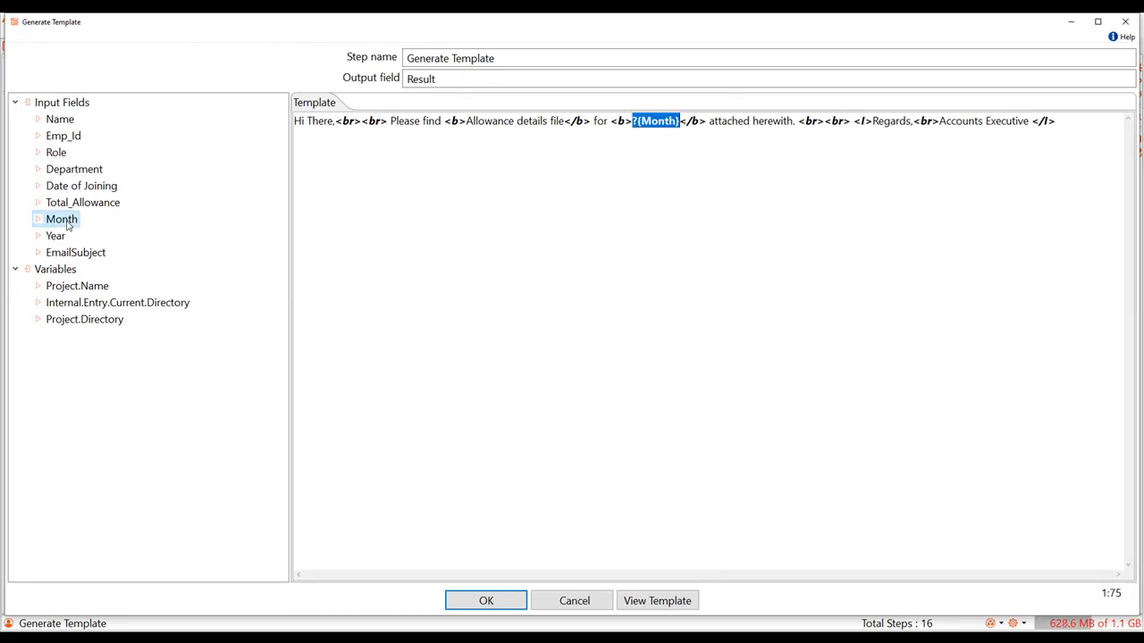
{"action": "left_click", "coordinate": [678, 124]}
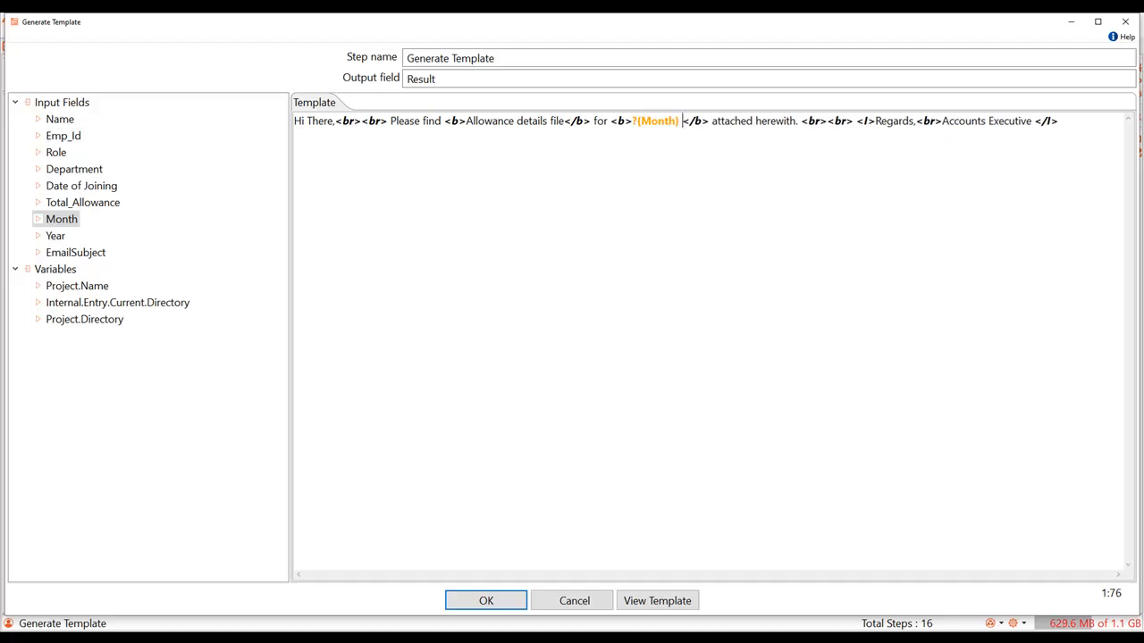
{"action": "double_click", "coordinate": [55, 236]}
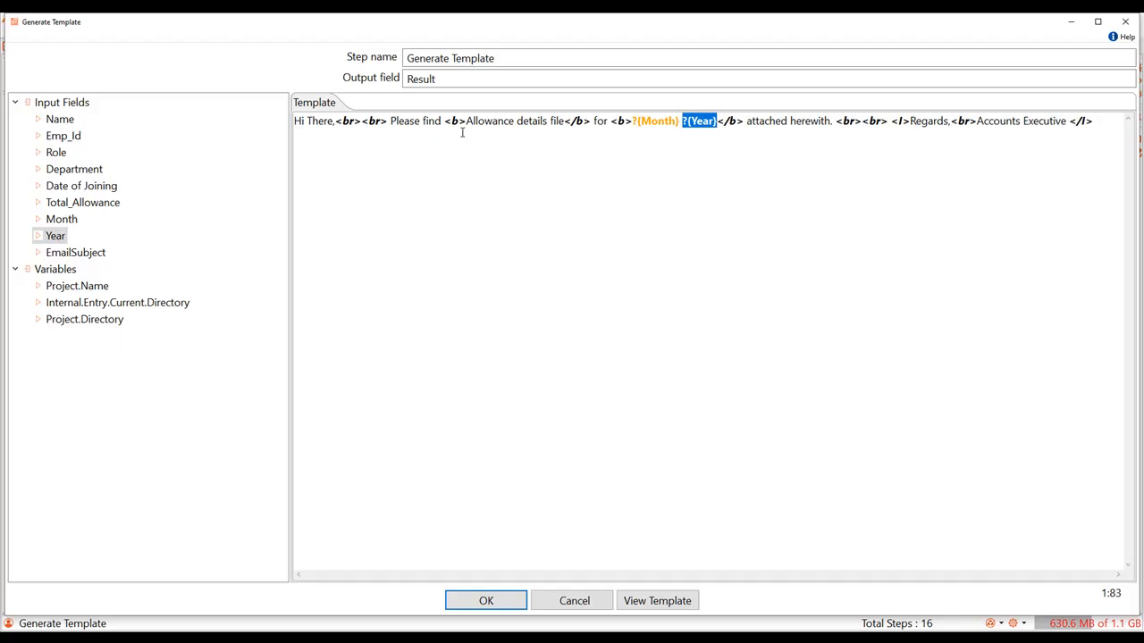
{"action": "double_click", "coordinate": [429, 79]}
{"action": "type", "text": "EmailBody"}
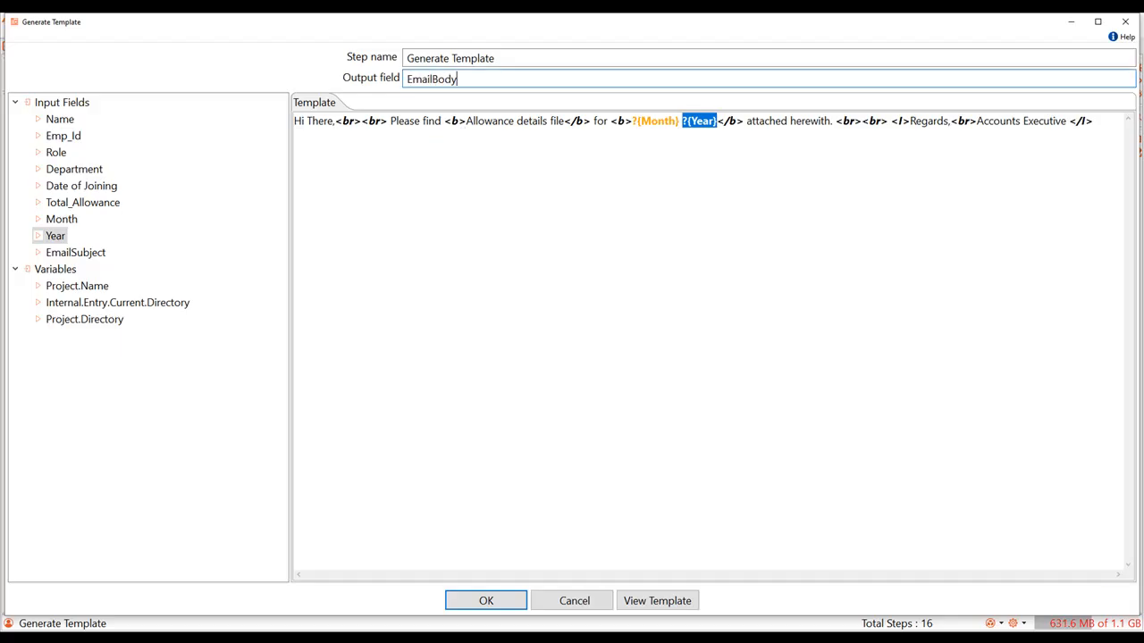
Step: Preview the template with Month set to Sept and Year to 2025, and accept the template settings
{"action": "left_click", "coordinate": [653, 600]}
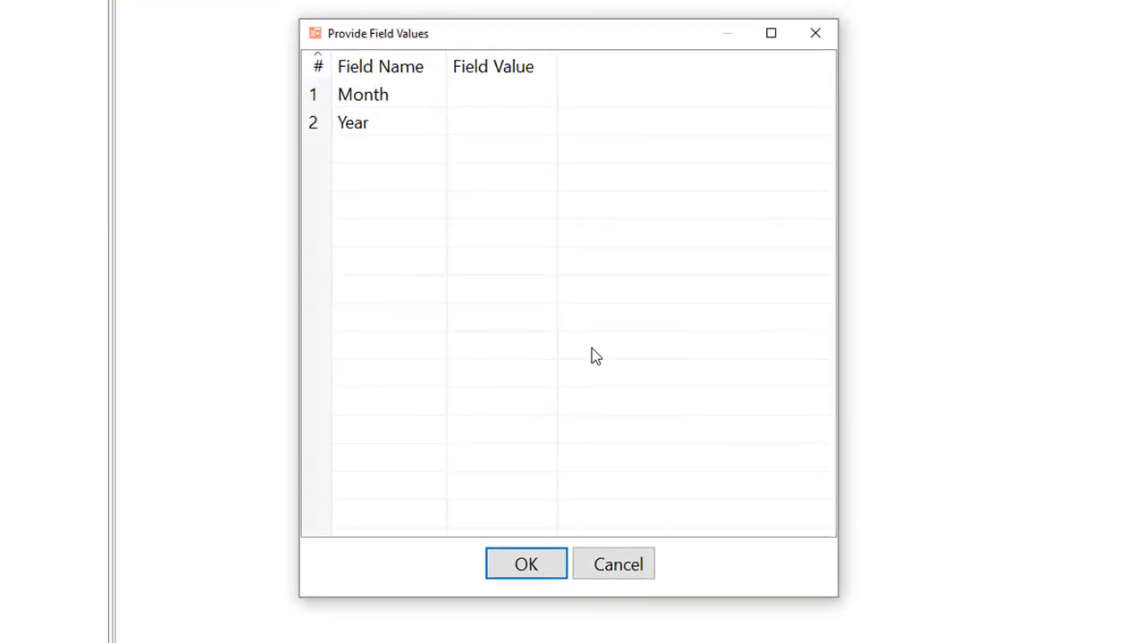
{"action": "left_click", "coordinate": [483, 103]}
{"action": "type", "text": "Sept"}
{"action": "left_click", "coordinate": [478, 124]}
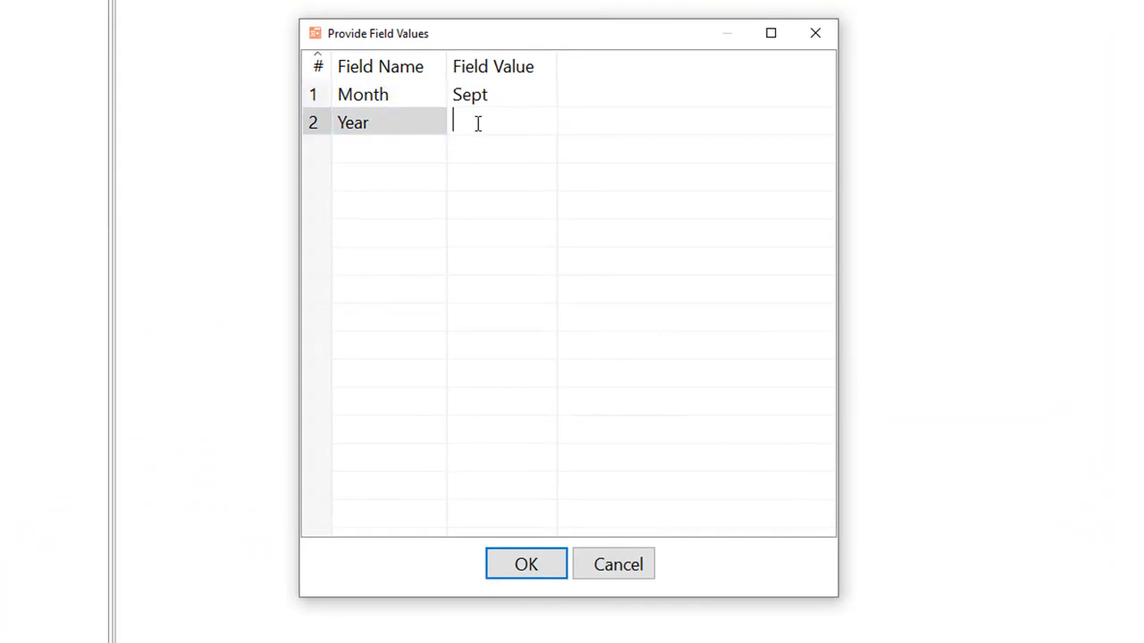
{"action": "type", "text": "2025"}
{"action": "left_click", "coordinate": [508, 571]}
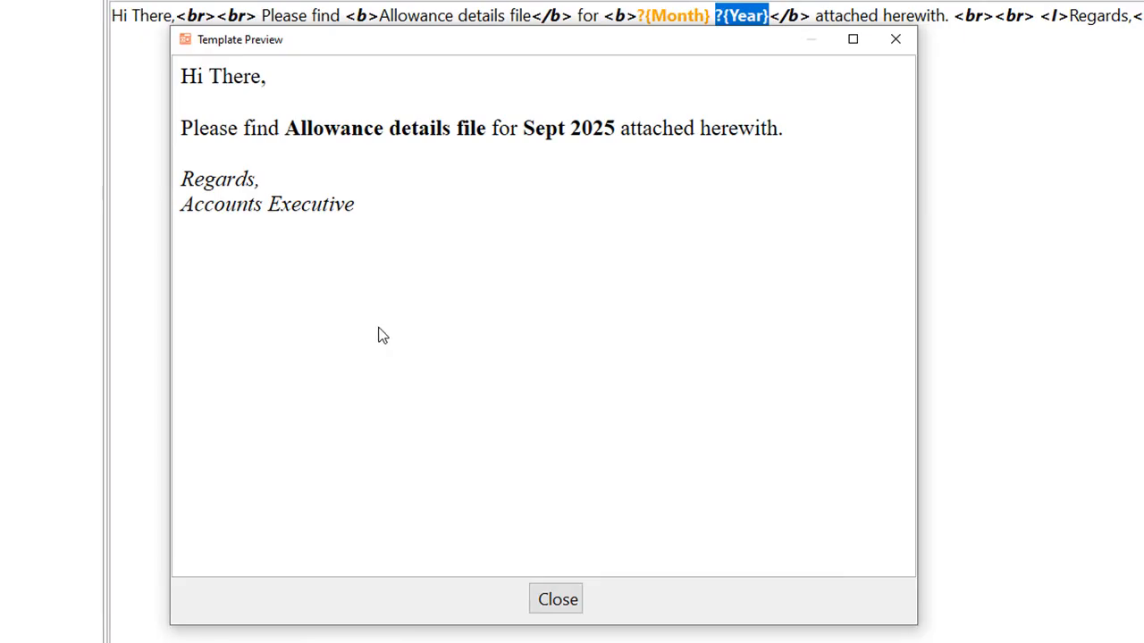
{"action": "left_click", "coordinate": [558, 599]}
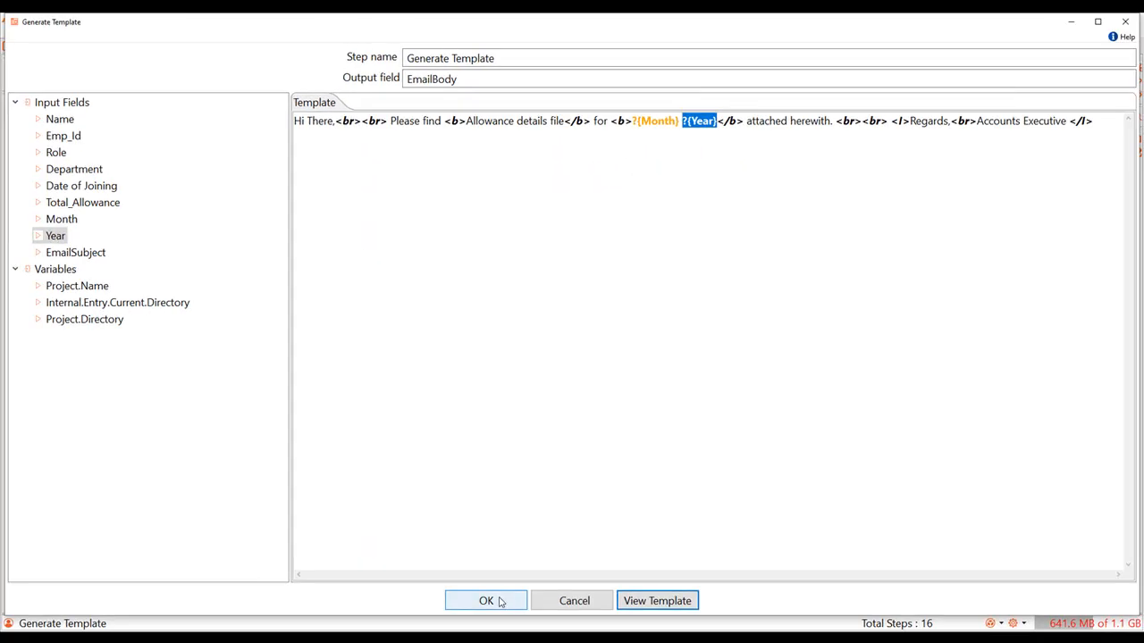
{"action": "left_click", "coordinate": [498, 602]}
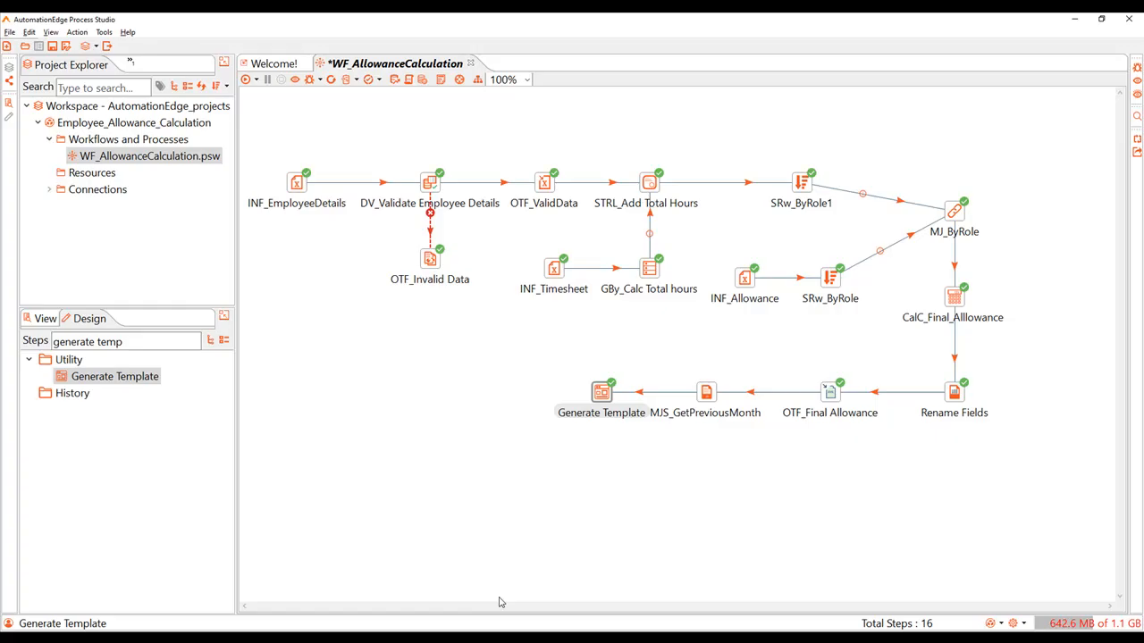
Step: Find the Mail utility step and add it to the workflow after Generate Template
{"action": "type", "text": "Mail"}
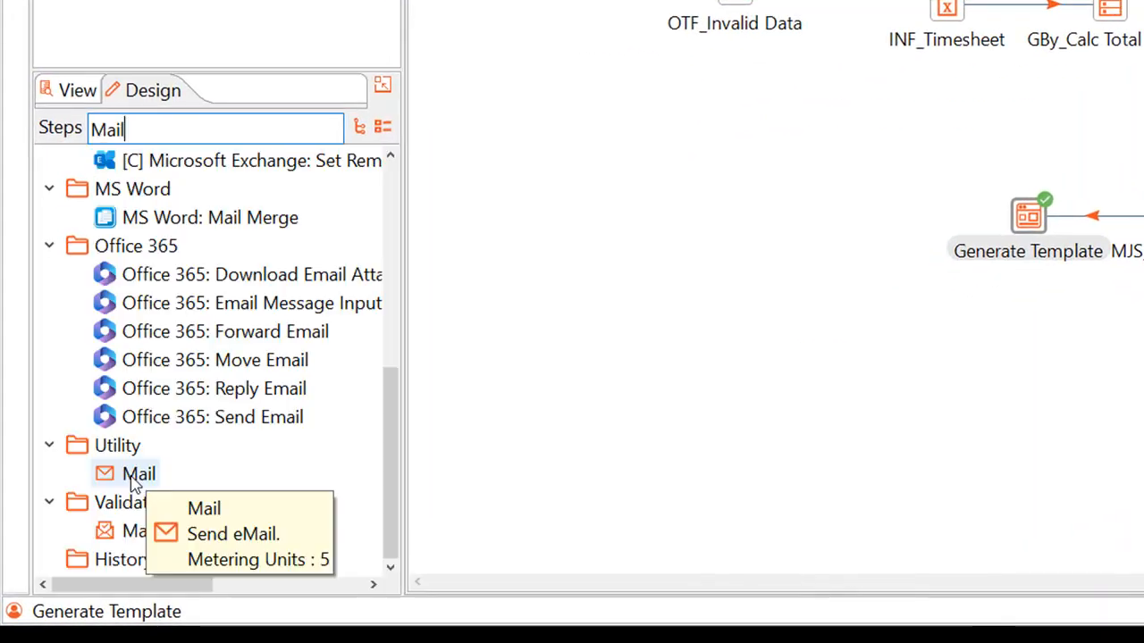
{"action": "left_click_drag", "start_coordinate": [78, 547], "coordinate": [328, 441]}
{"action": "left_click_drag", "start_coordinate": [558, 304], "coordinate": [832, 217]}
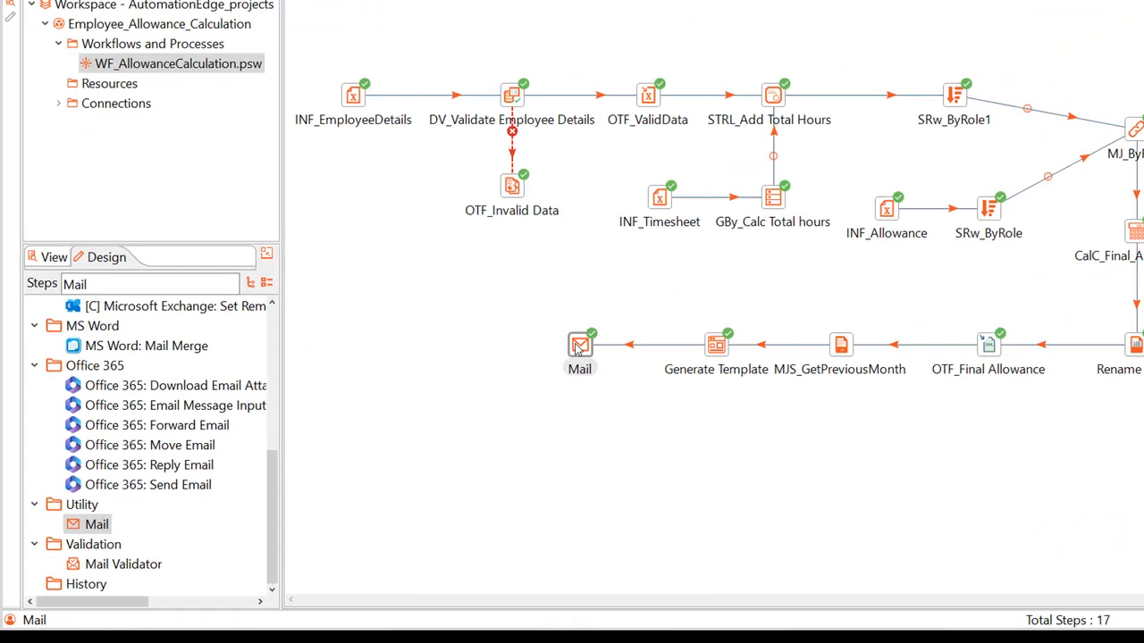
Step: In the Mail step, fill in the destination e-mail address, set the sender name to Accounts Executive and enter the sender's e-mail address
{"action": "double_click", "coordinate": [579, 346]}
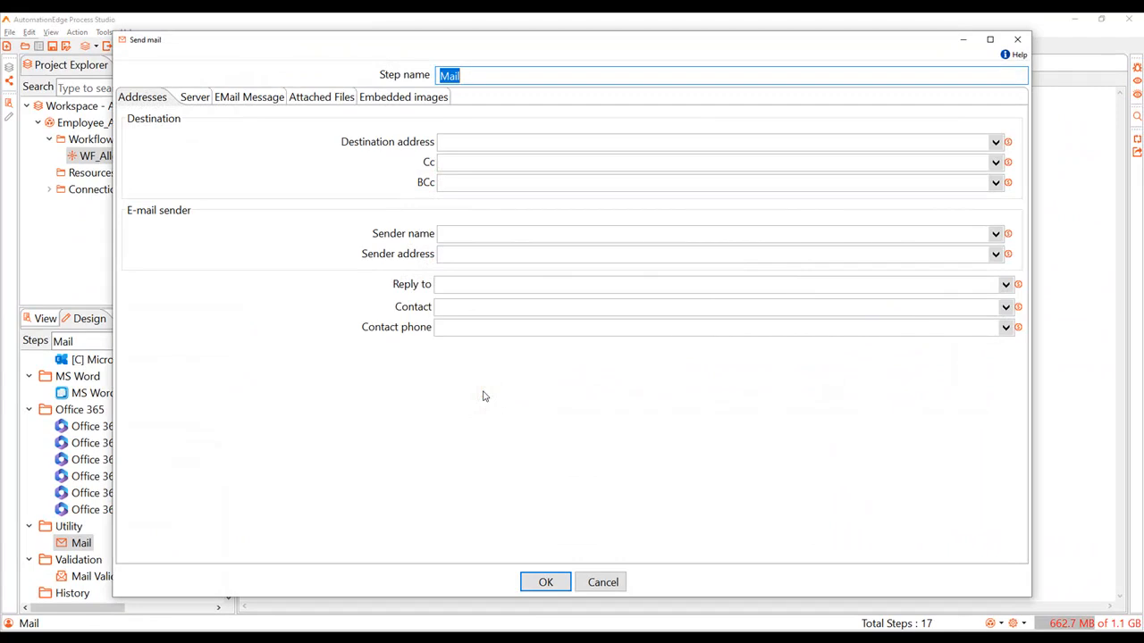
{"action": "left_click", "coordinate": [451, 141]}
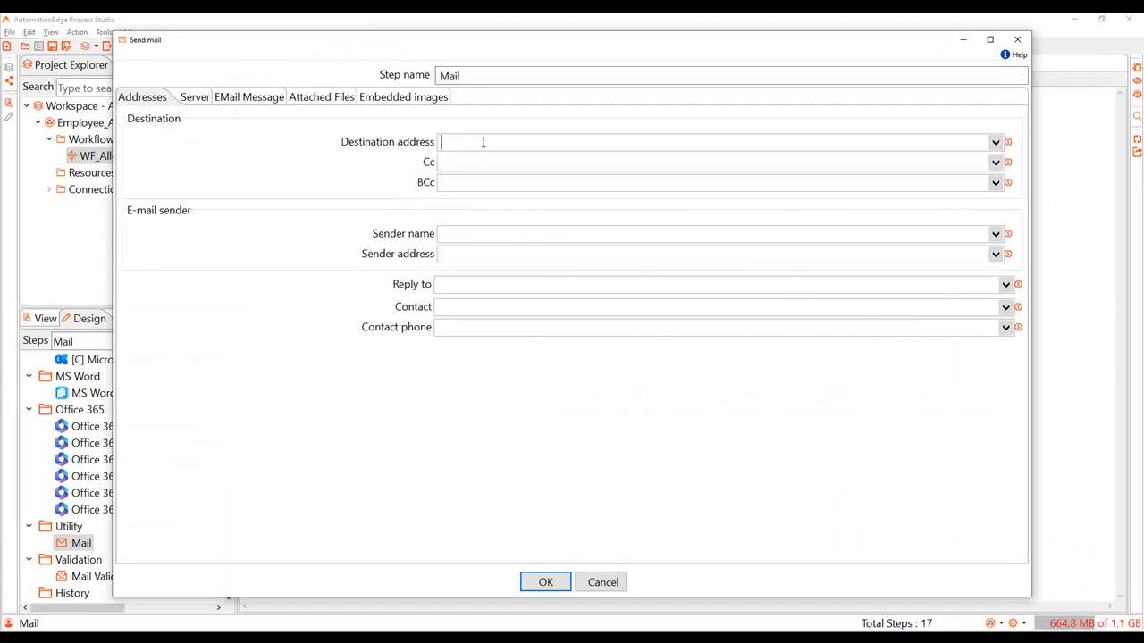
{"action": "key", "text": "ctrl+v"}
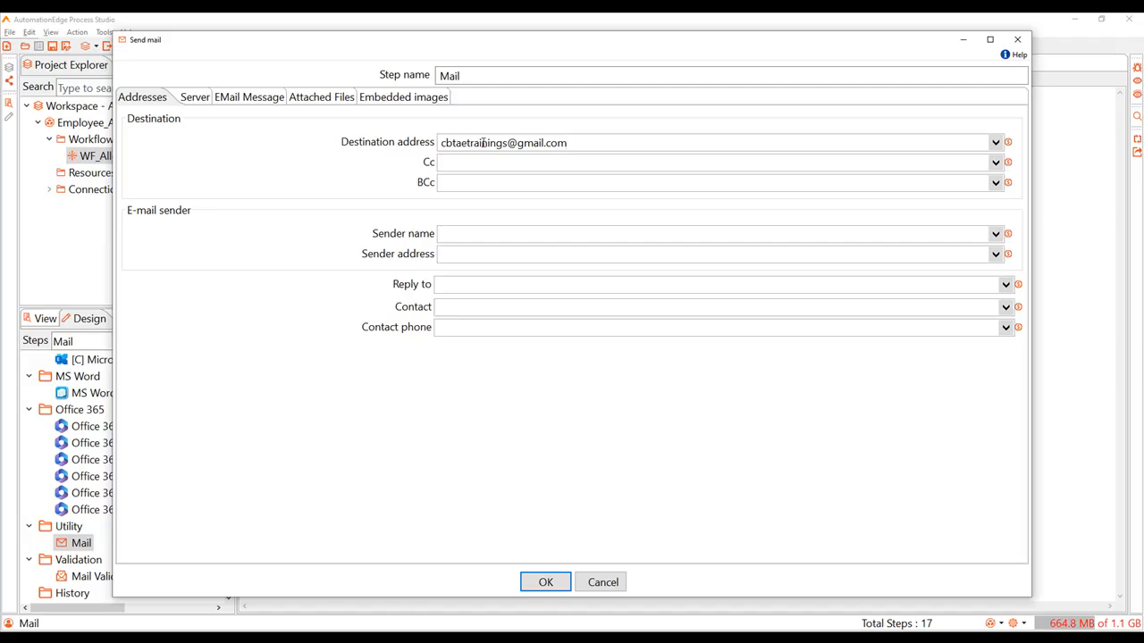
{"action": "left_click", "coordinate": [453, 236]}
{"action": "type", "text": "Accounts Executive"}
{"action": "left_click", "coordinate": [451, 254]}
{"action": "key", "text": "ctrl+v"}
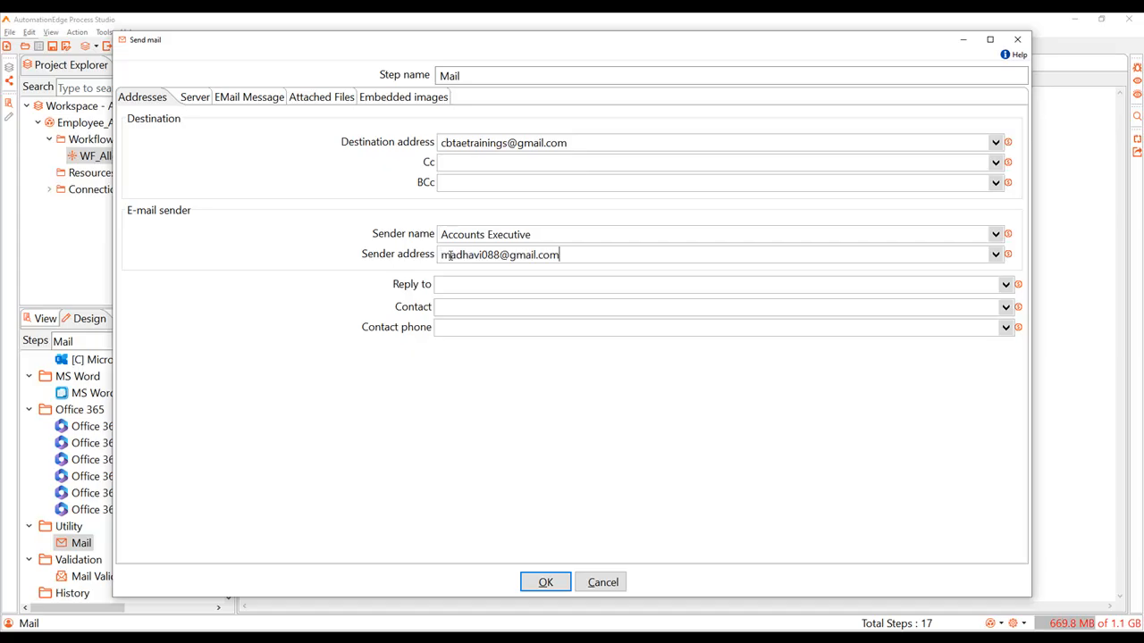
Step: Set the Mail step's SMTP server to smtp.gmail.com and its port to 465
{"action": "left_click", "coordinate": [195, 98]}
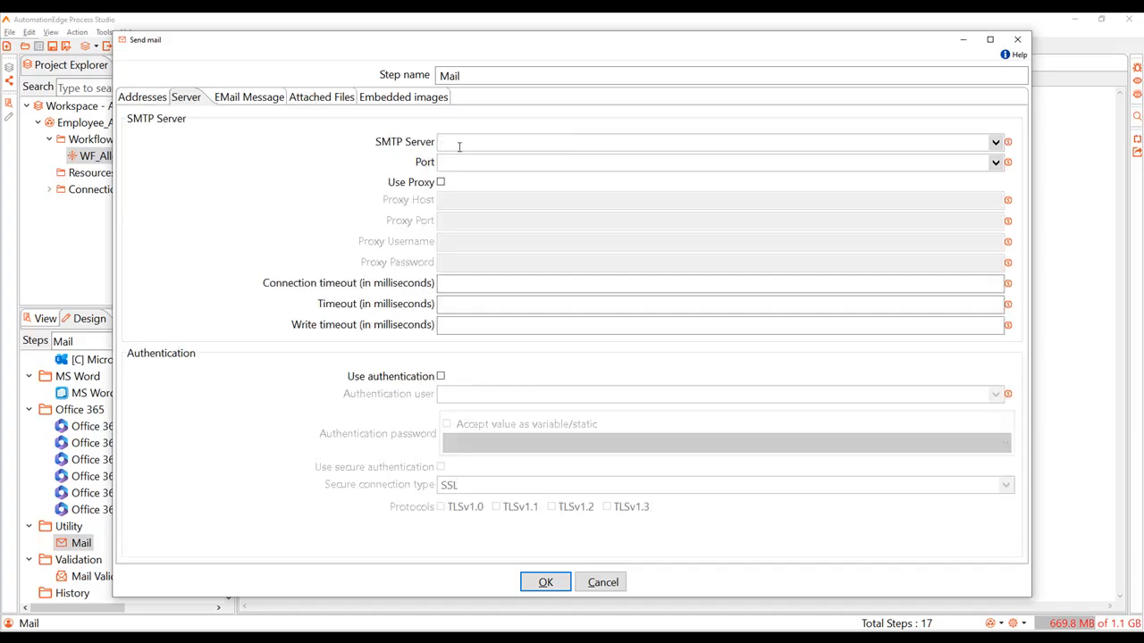
{"action": "type", "text": "smtp.gmail.com"}
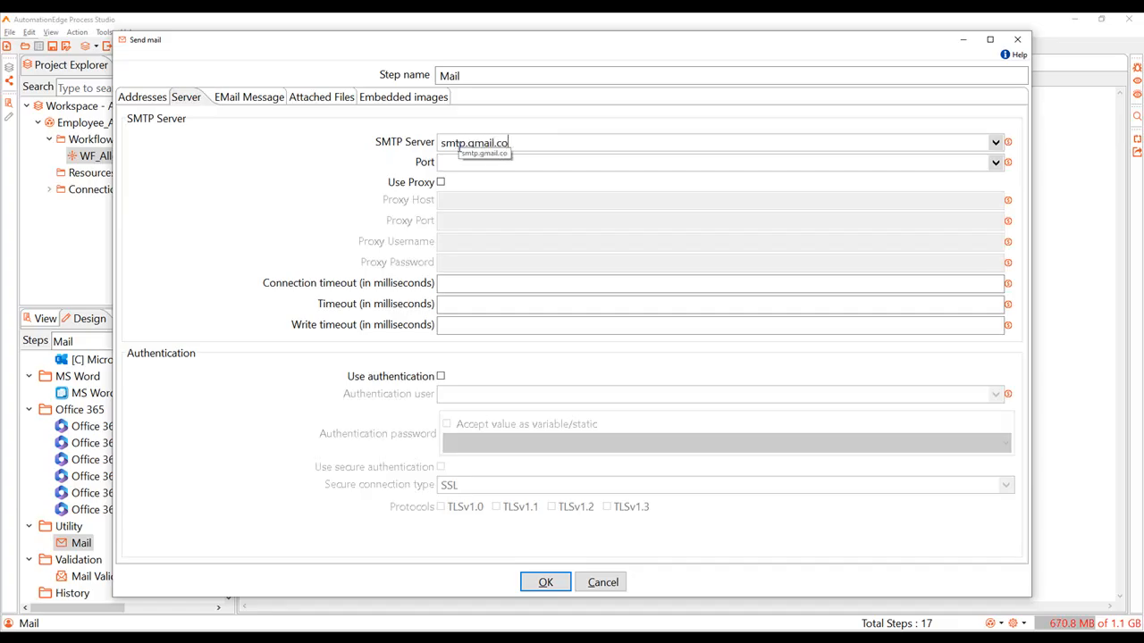
{"action": "left_click", "coordinate": [444, 164]}
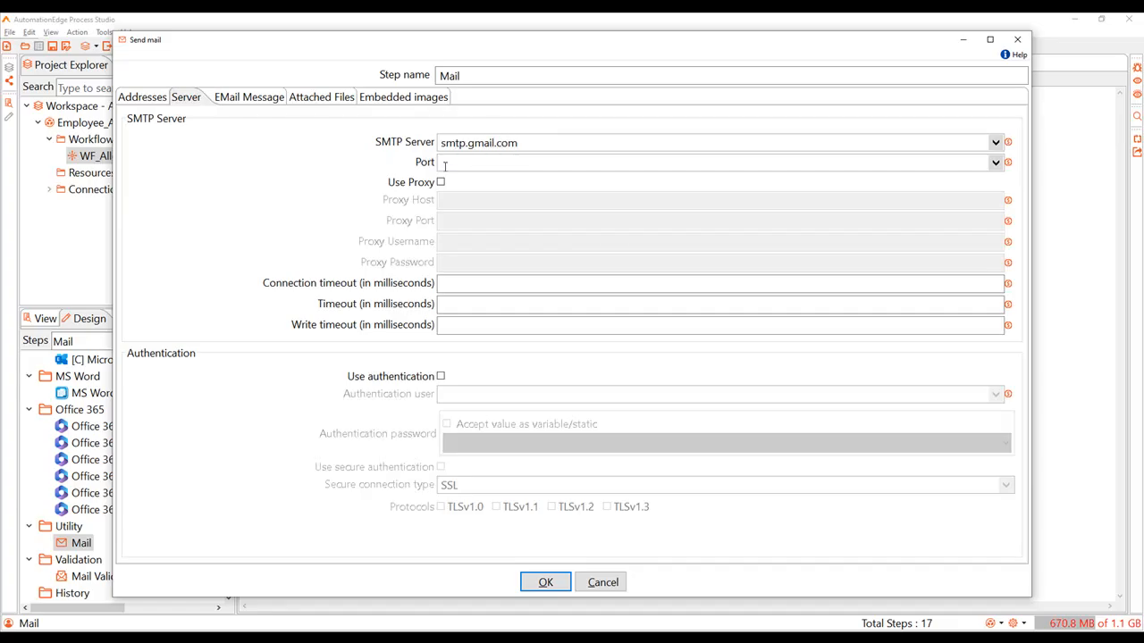
{"action": "type", "text": "465"}
Step: Enable authentication with the sender's e-mail as user, enter the authentication password as a variable/static value, and enable secure authentication
{"action": "left_click", "coordinate": [440, 378]}
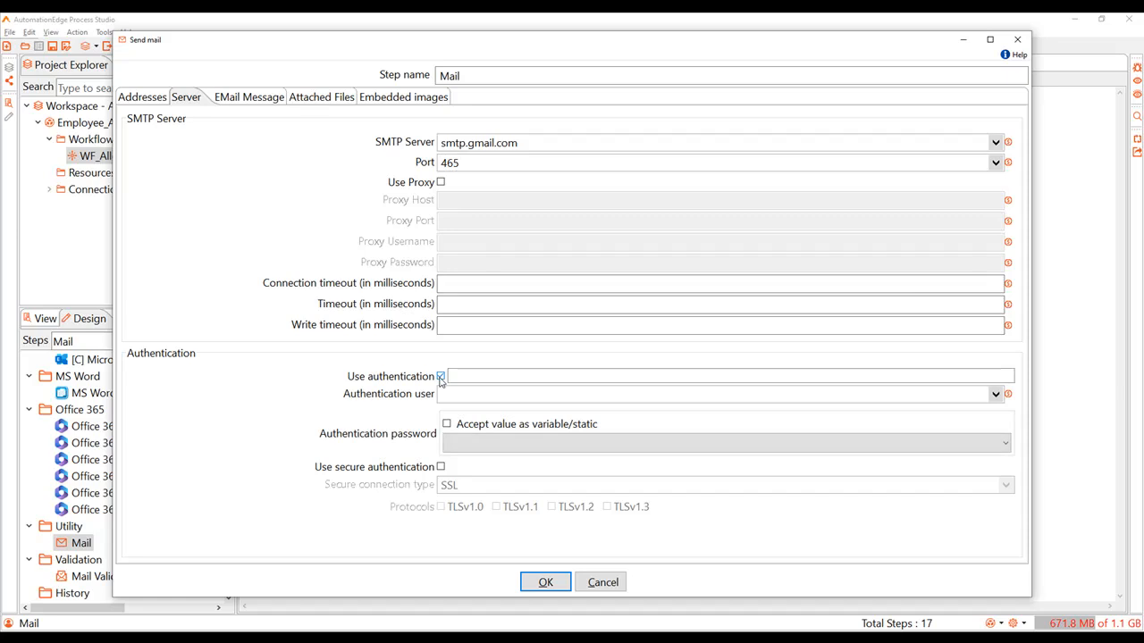
{"action": "left_click", "coordinate": [451, 395]}
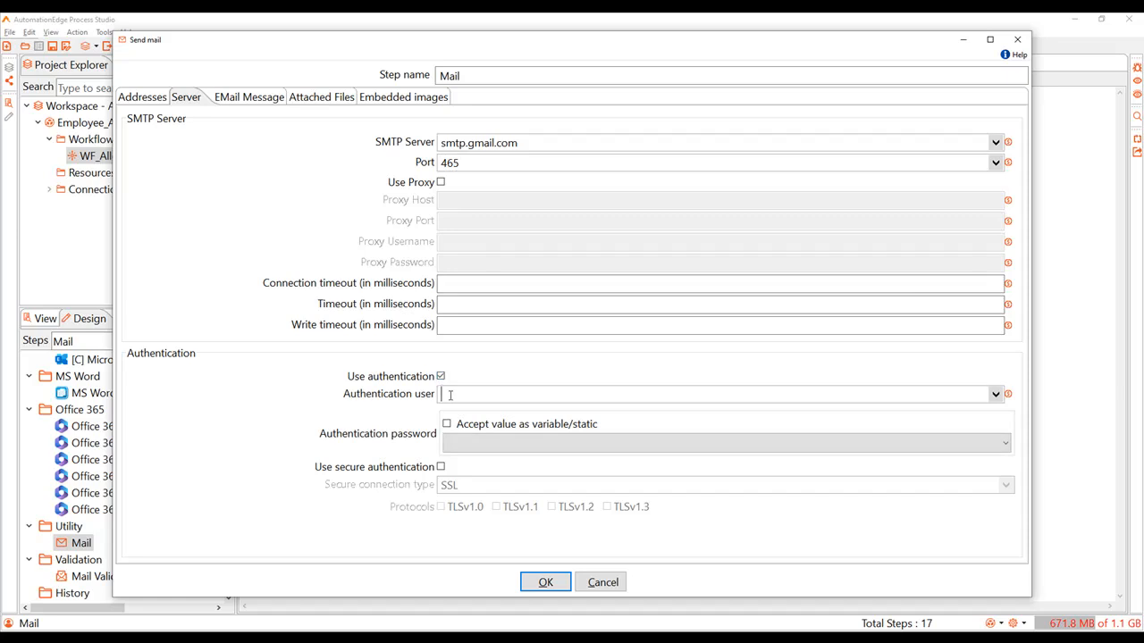
{"action": "key", "text": "ctrl+v"}
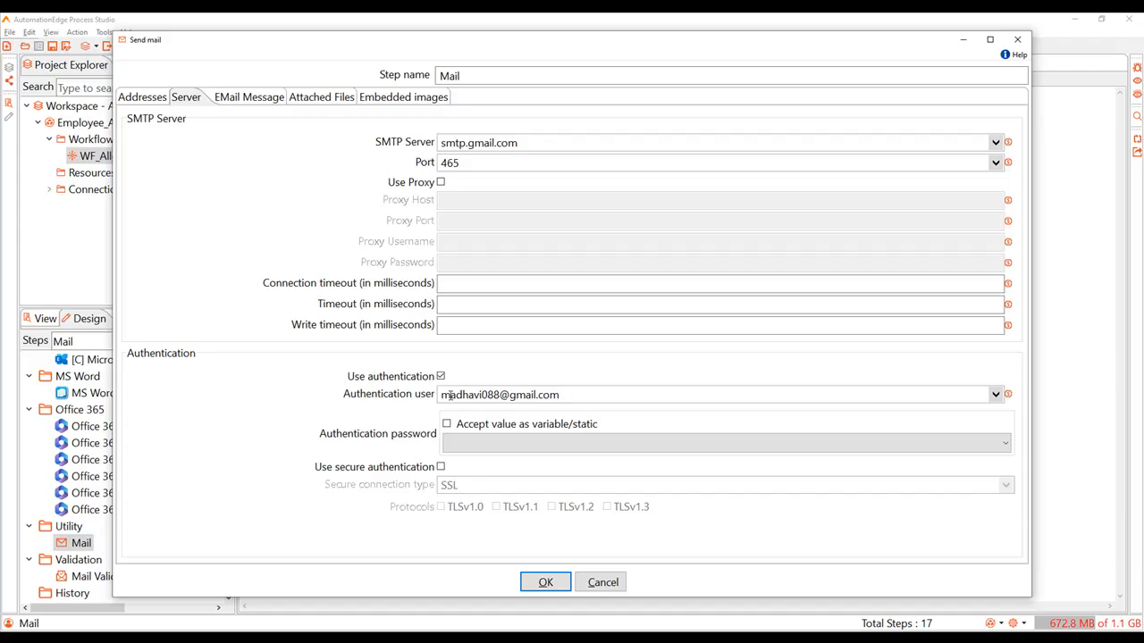
{"action": "left_click", "coordinate": [447, 425]}
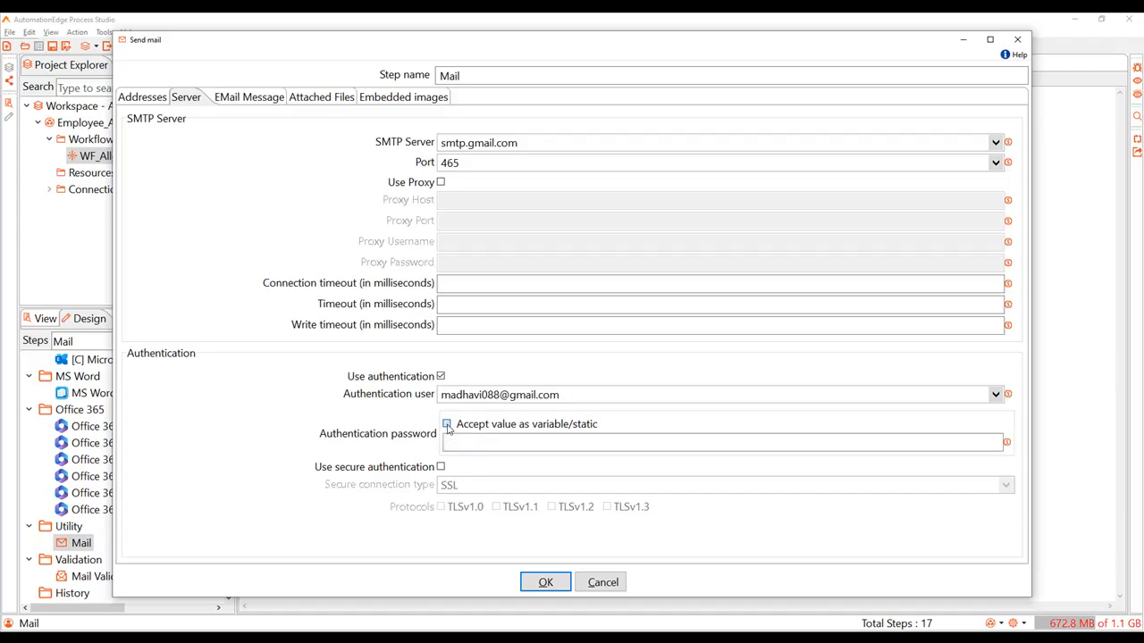
{"action": "left_click", "coordinate": [454, 439]}
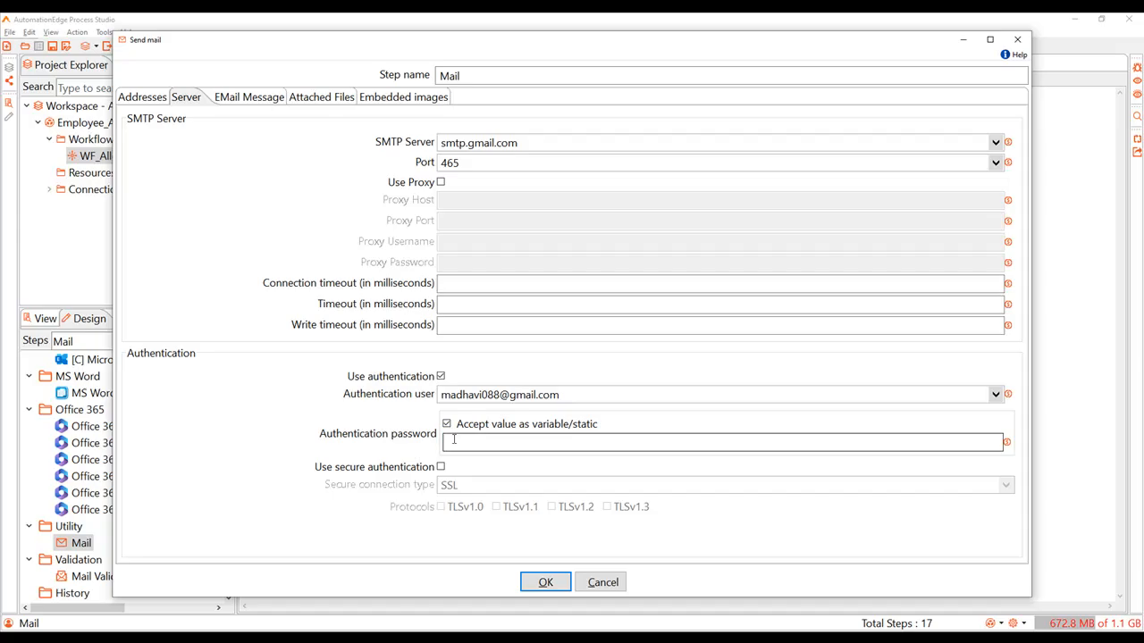
{"action": "key", "text": "ctrl+v"}
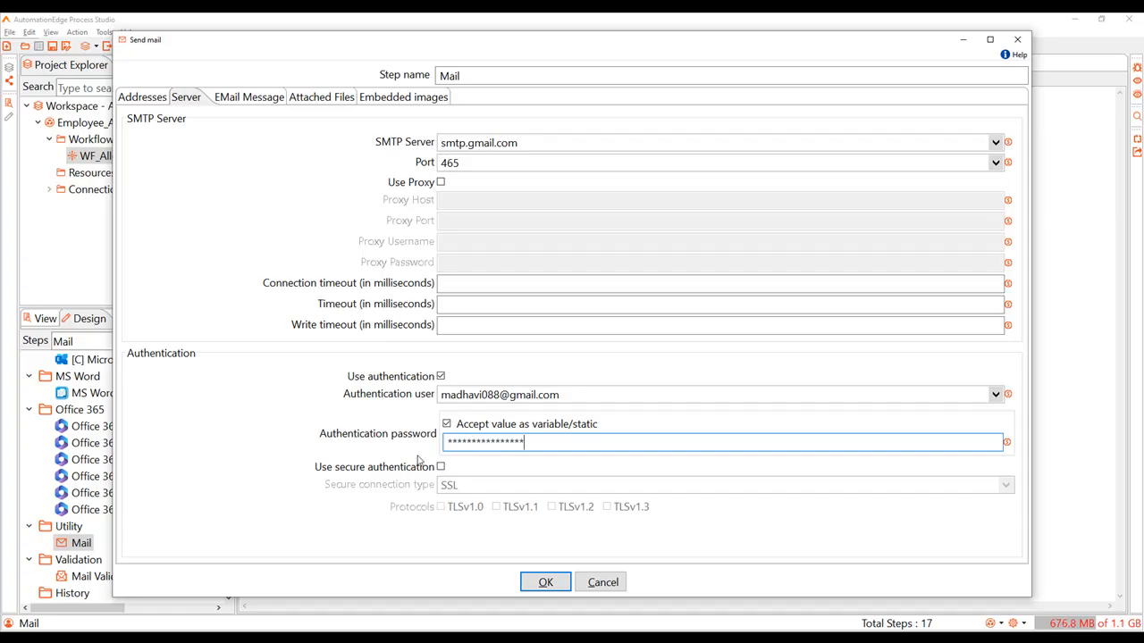
{"action": "left_click", "coordinate": [441, 467]}
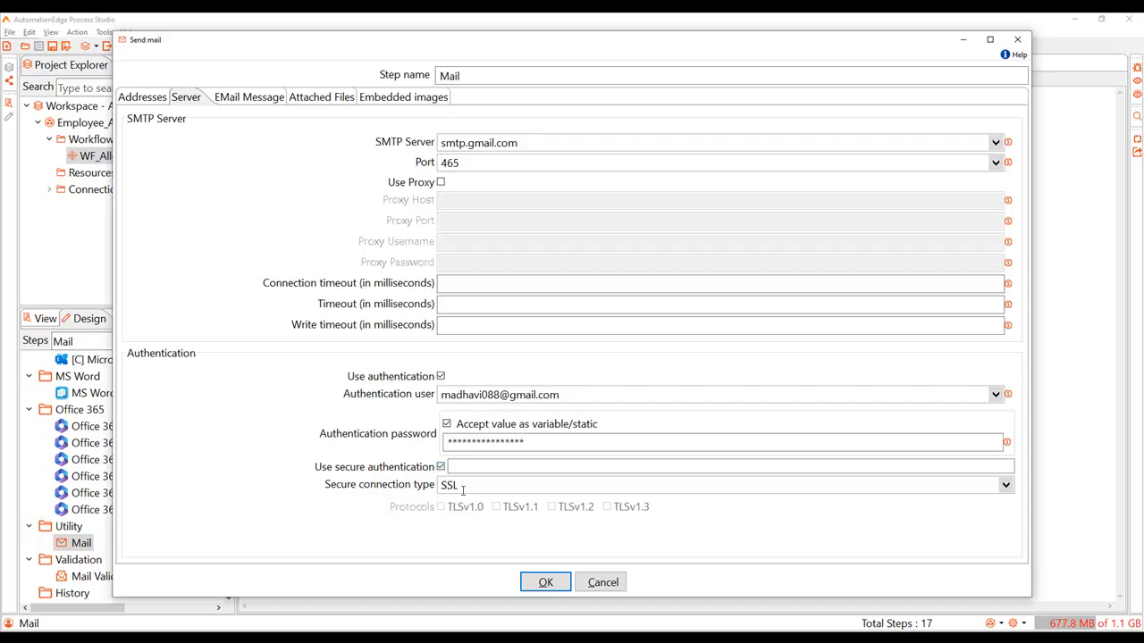
Step: Send only the comment in the mail body in HTML format, using EmailSubject as the subject and EmailBody as the comment
{"action": "left_click", "coordinate": [252, 97]}
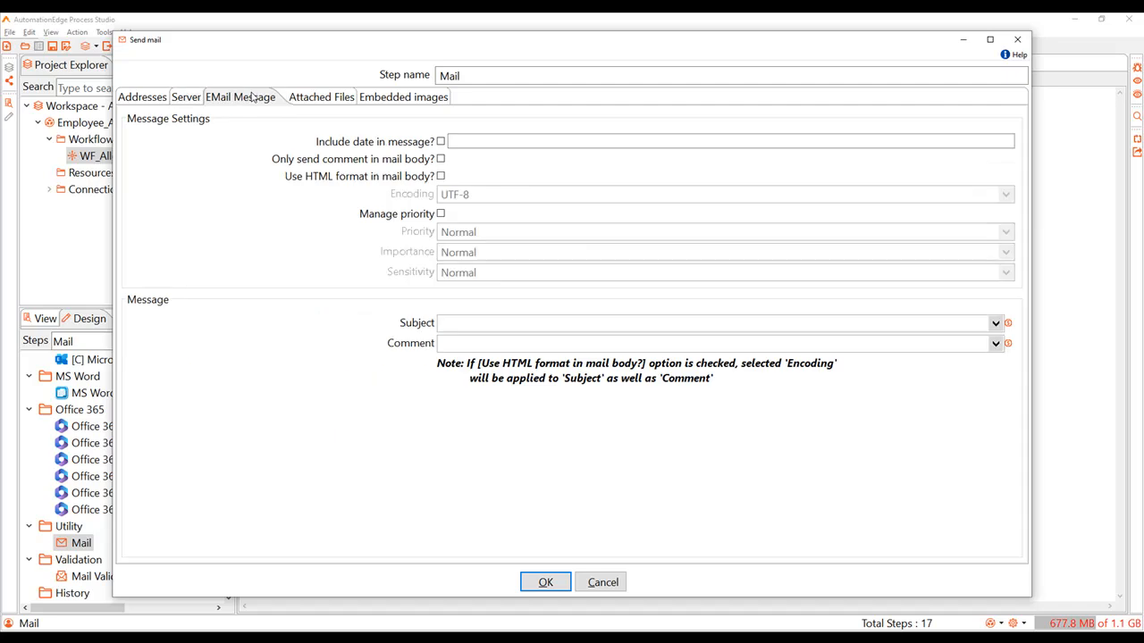
{"action": "left_click", "coordinate": [441, 159]}
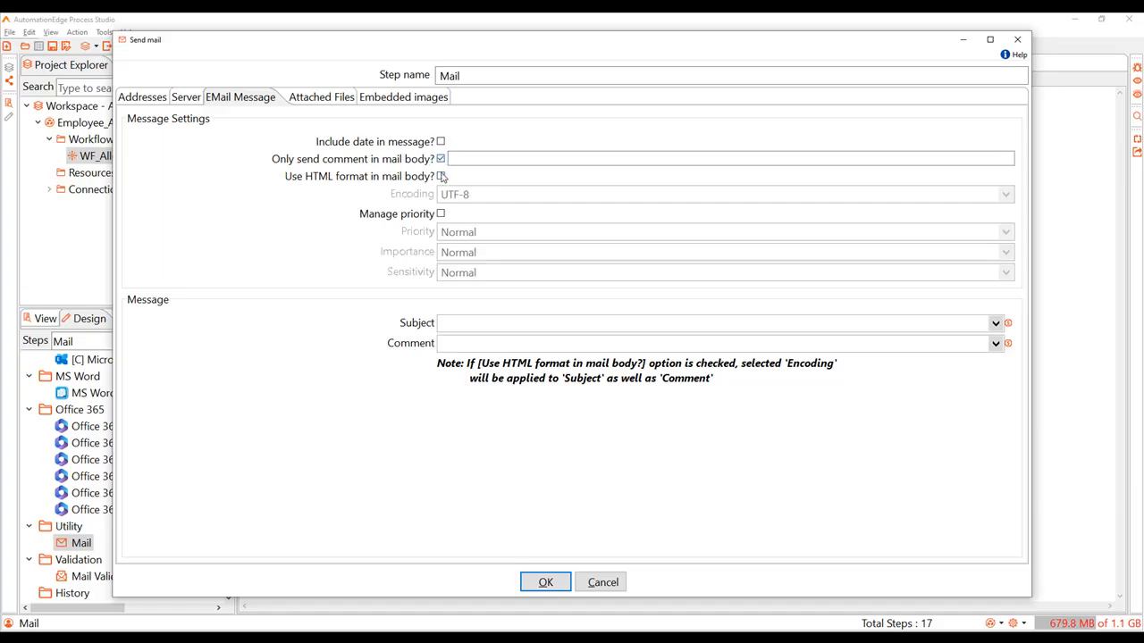
{"action": "left_click", "coordinate": [441, 176]}
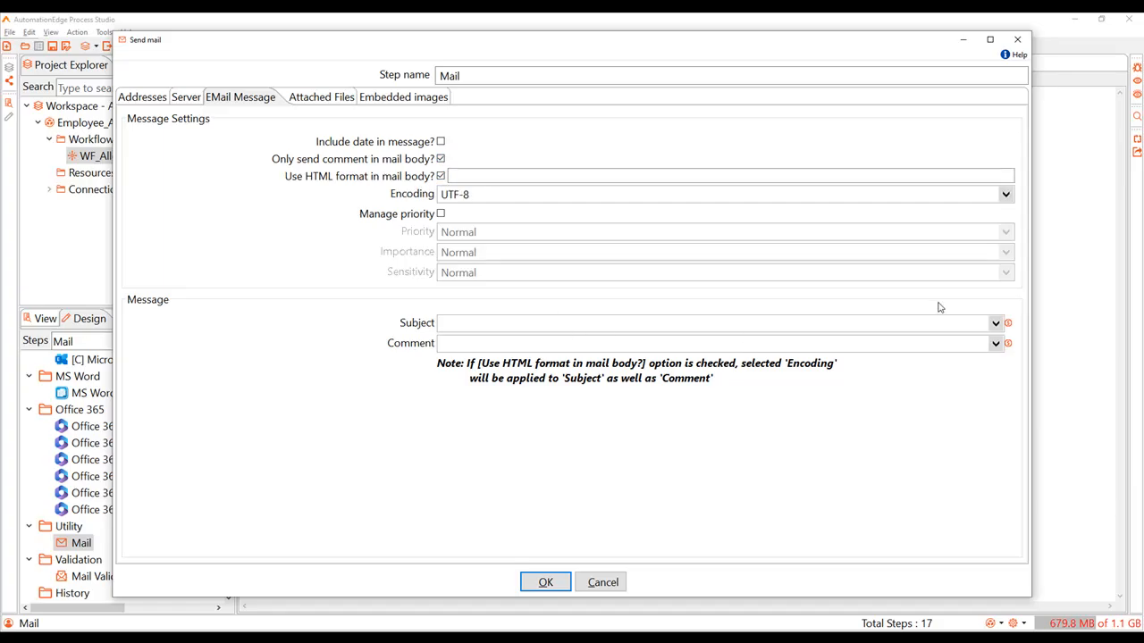
{"action": "left_click", "coordinate": [994, 323]}
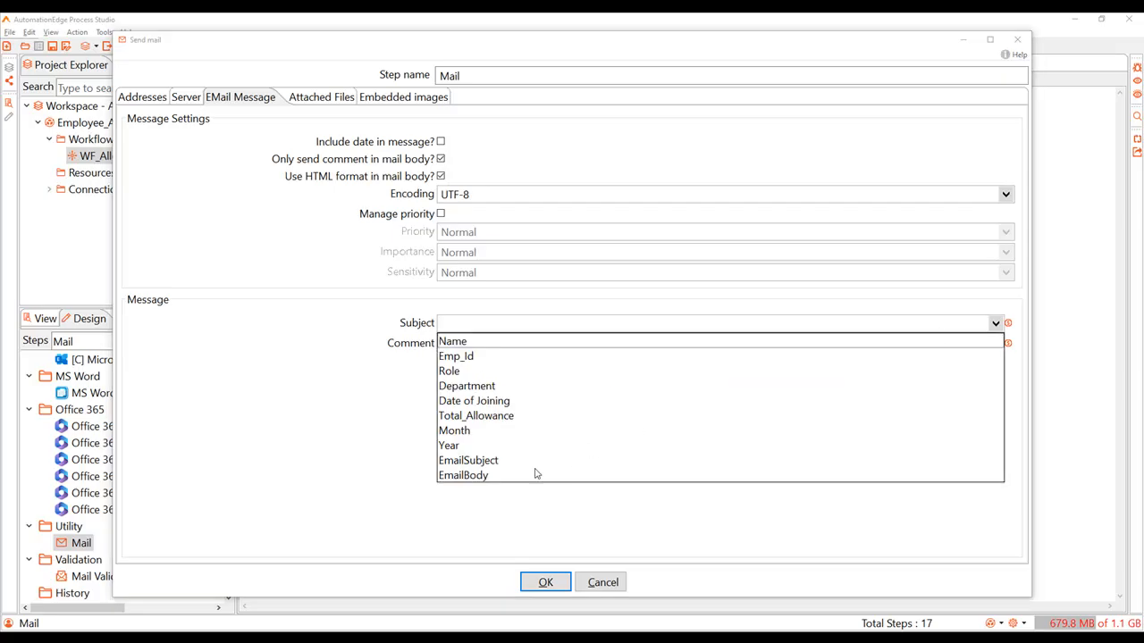
{"action": "left_click", "coordinate": [468, 460]}
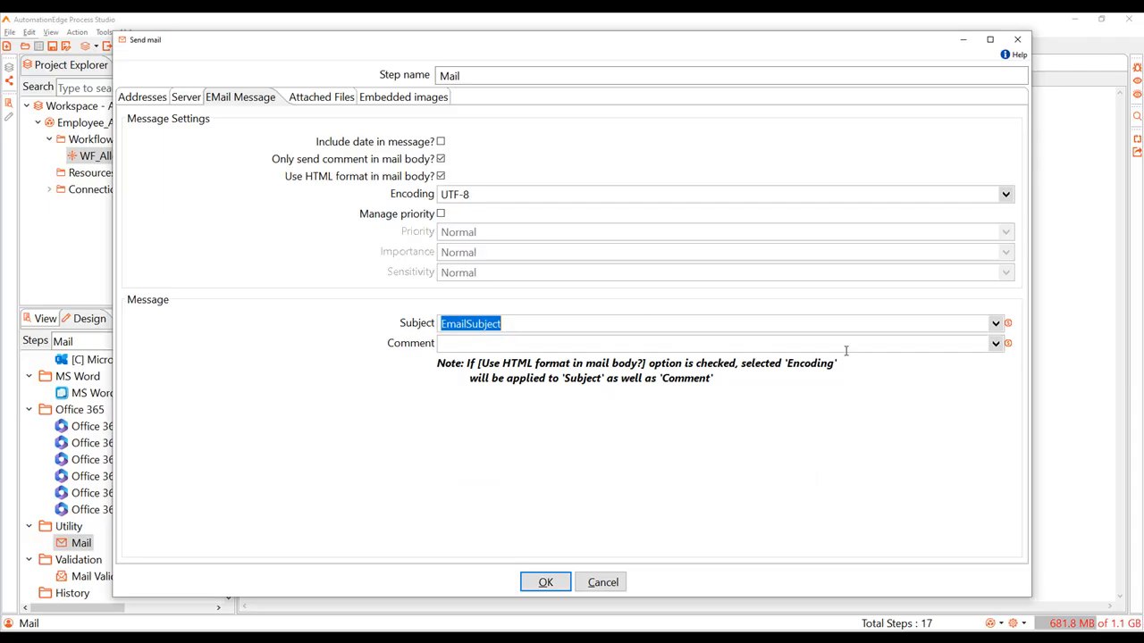
{"action": "left_click", "coordinate": [997, 347]}
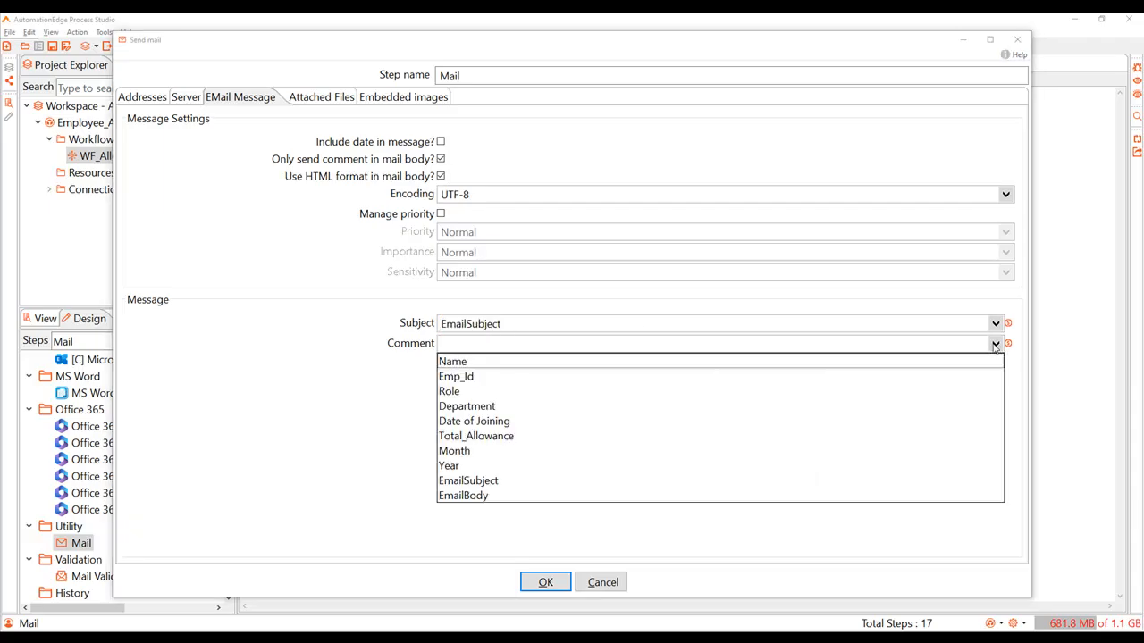
{"action": "left_click", "coordinate": [474, 496]}
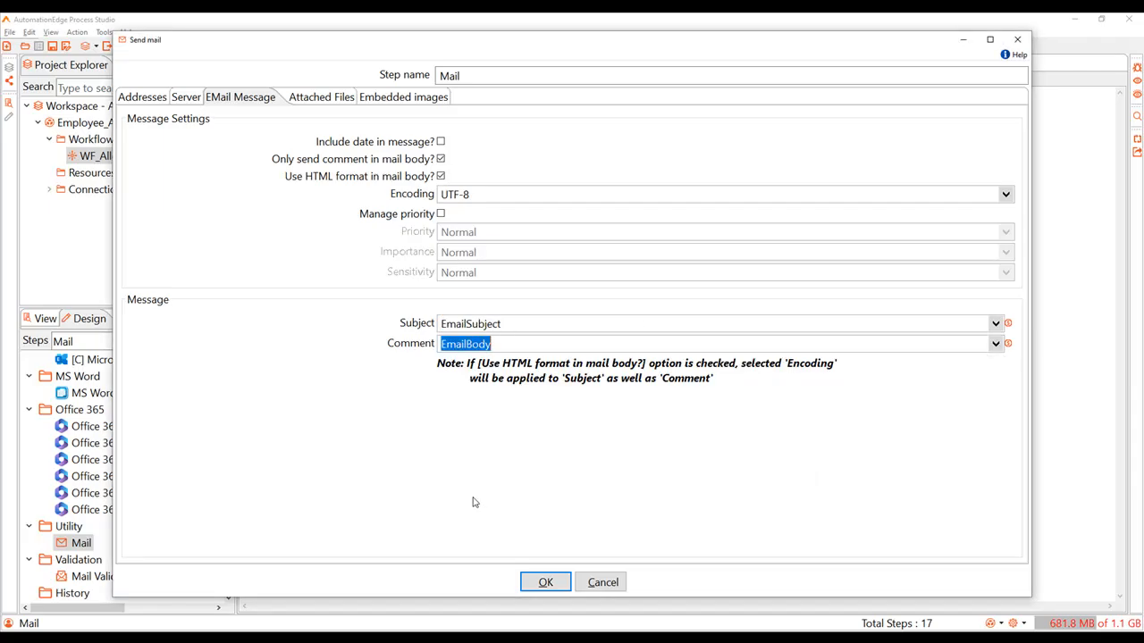
Step: Accept the Mail settings and copy the output file path from the OTF_Final Allowance step
{"action": "left_click", "coordinate": [311, 101]}
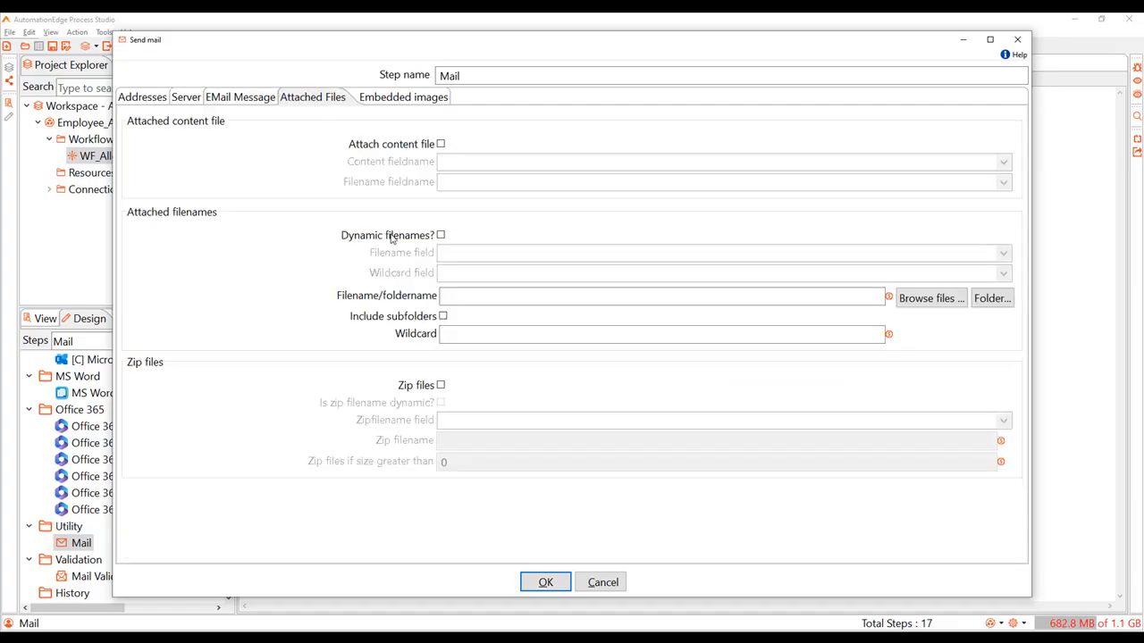
{"action": "left_click", "coordinate": [450, 299]}
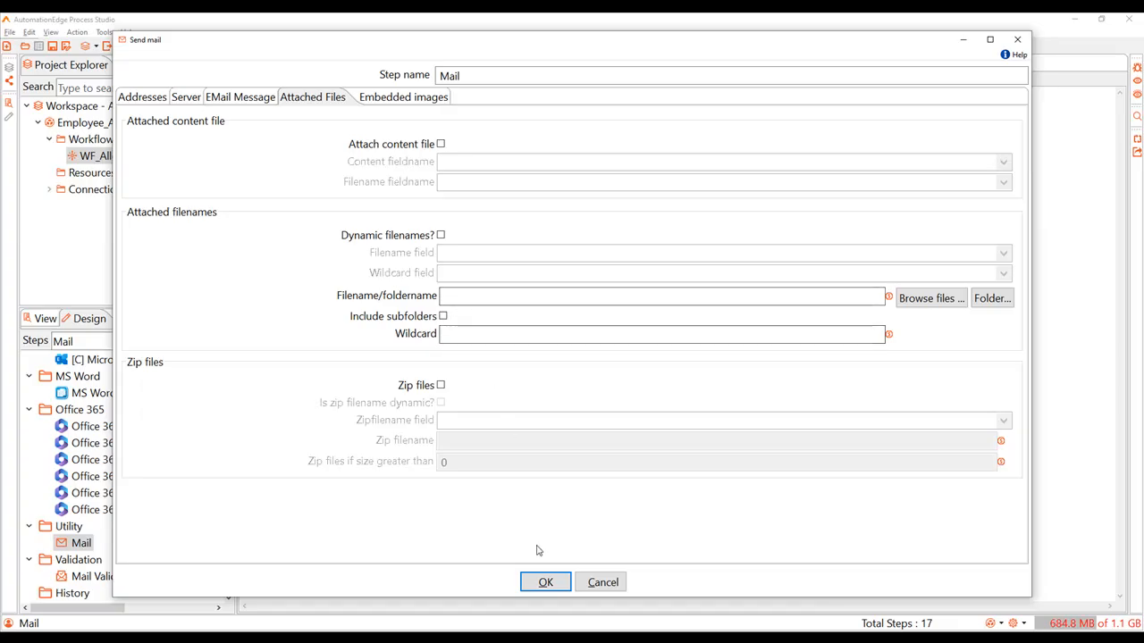
{"action": "left_click", "coordinate": [546, 584]}
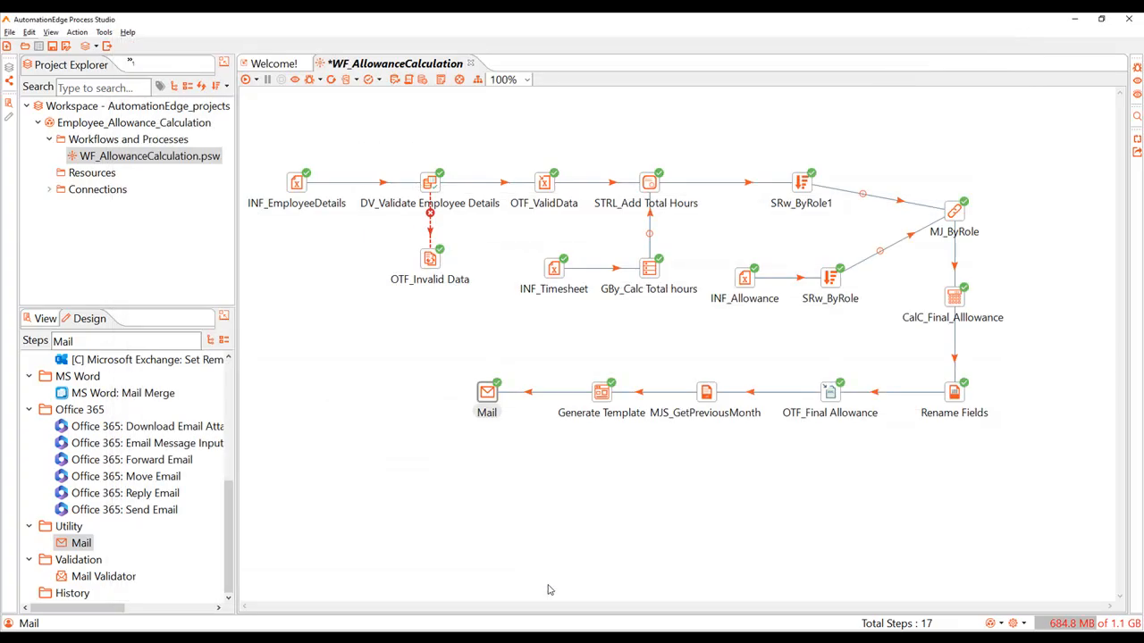
{"action": "double_click", "coordinate": [829, 396]}
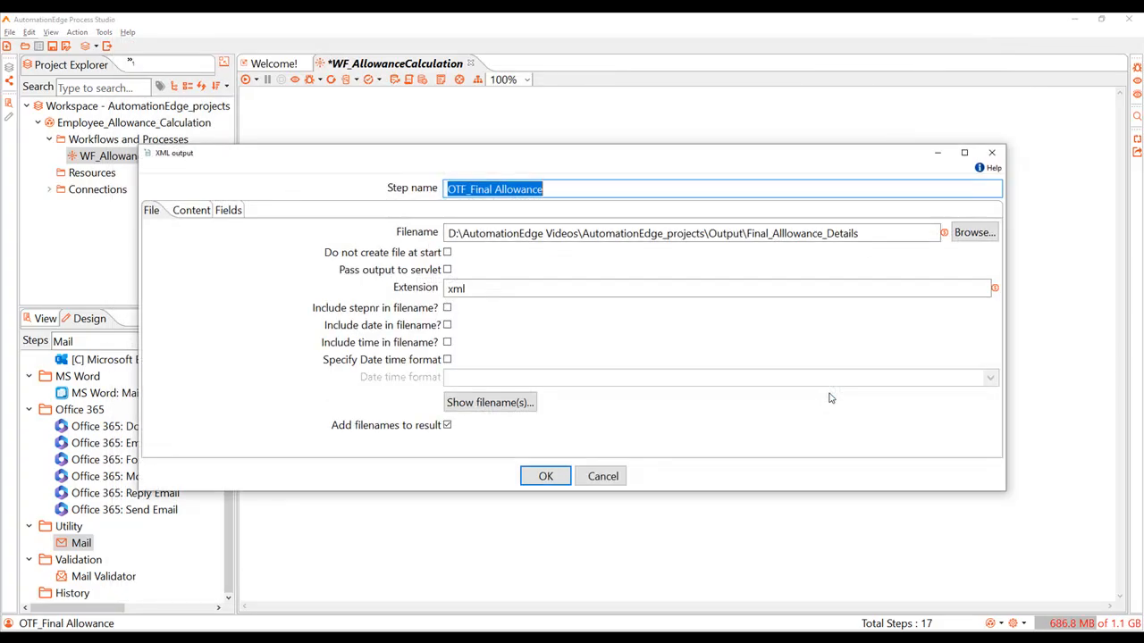
{"action": "left_click_drag", "start_coordinate": [860, 233], "coordinate": [448, 247]}
{"action": "key", "text": "ctrl+c"}
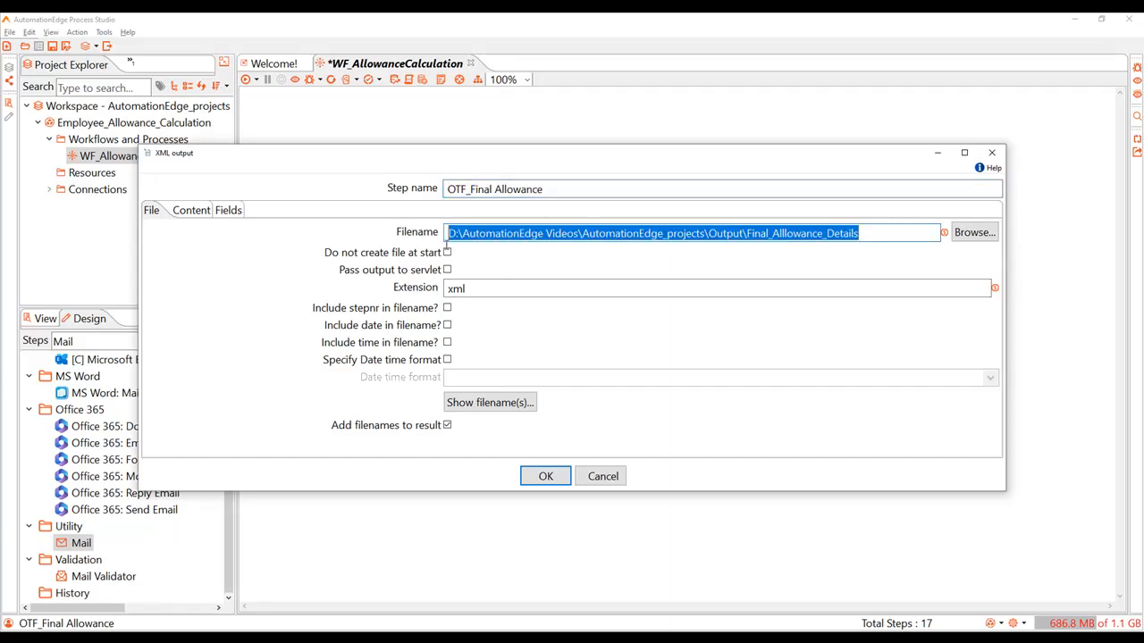
{"action": "left_click", "coordinate": [542, 477]}
Step: Set the Mail step's attached filename to D:\AutomationEdge Videos\AutomationEdge_projects\Output\Final_Alllowance_Details.xml and accept the settings
{"action": "double_click", "coordinate": [488, 395]}
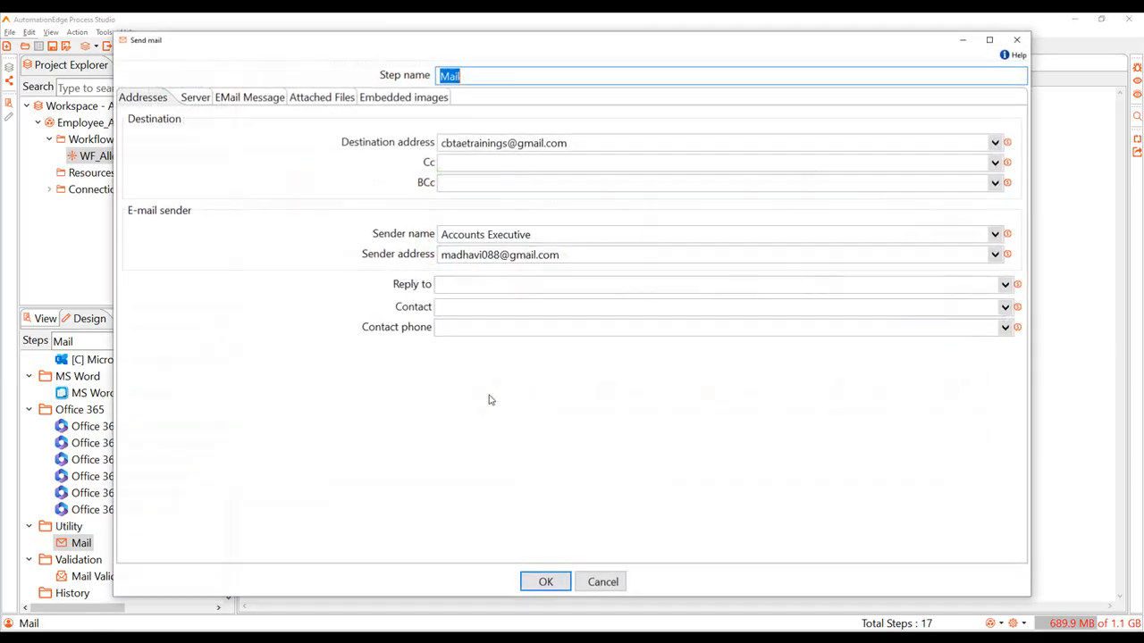
{"action": "left_click", "coordinate": [331, 97]}
{"action": "left_click", "coordinate": [461, 298]}
{"action": "key", "text": "ctrl+v"}
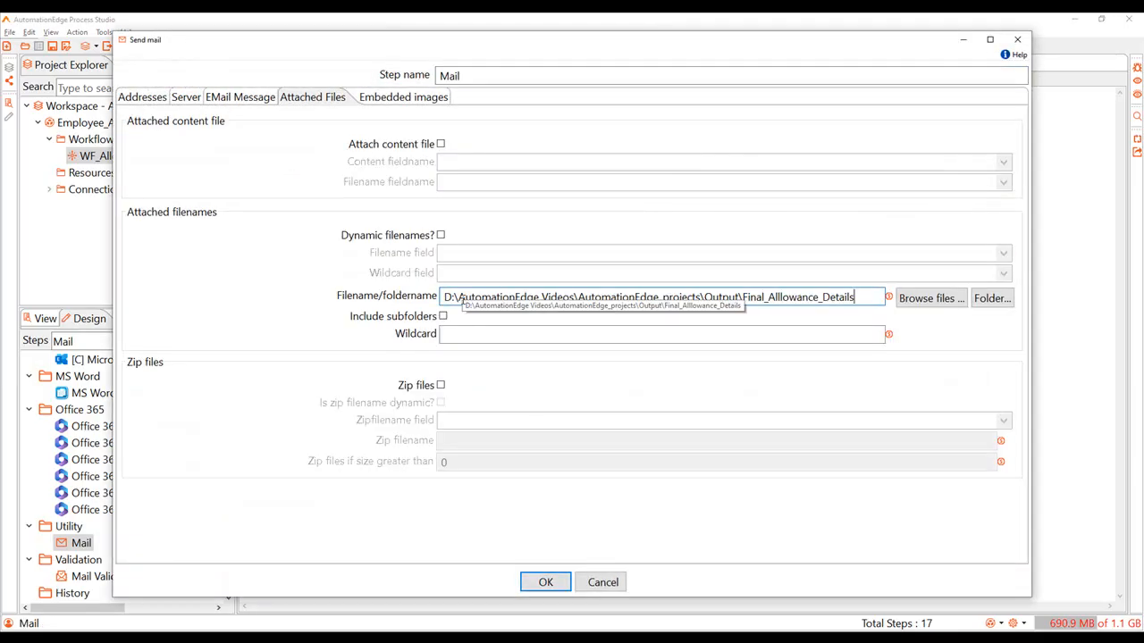
{"action": "type", "text": ".xml"}
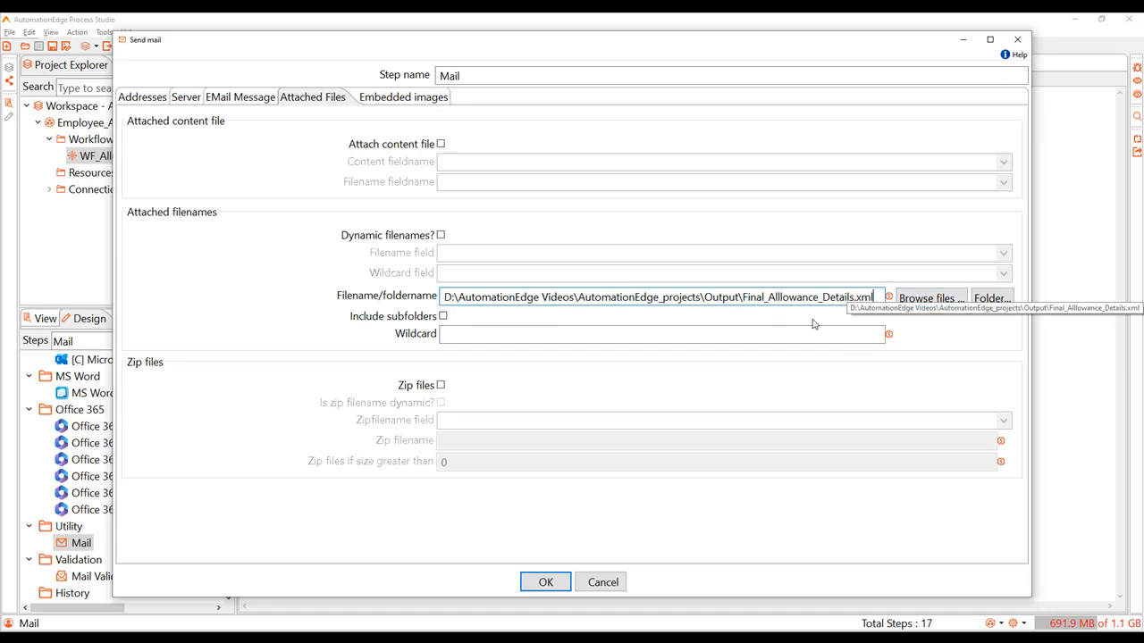
{"action": "left_click", "coordinate": [545, 580]}
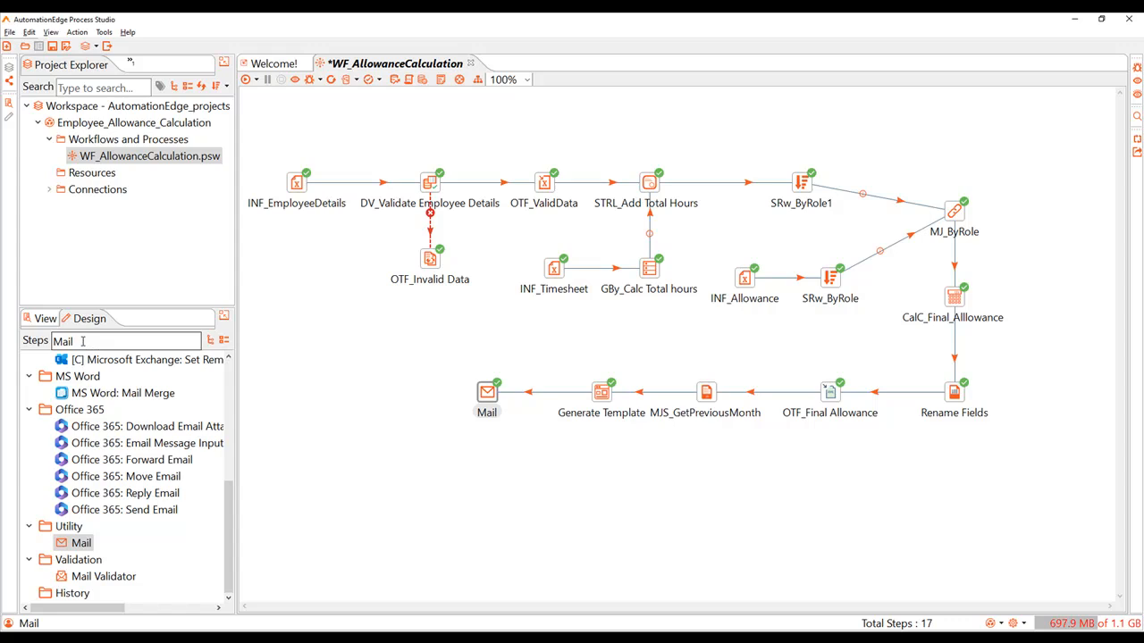
Step: Find the Blocking Step and insert it into the hop between OTF_Final Allowance and MJS_GetPreviousMonth
{"action": "double_click", "coordinate": [83, 341]}
{"action": "type", "text": "blocking"}
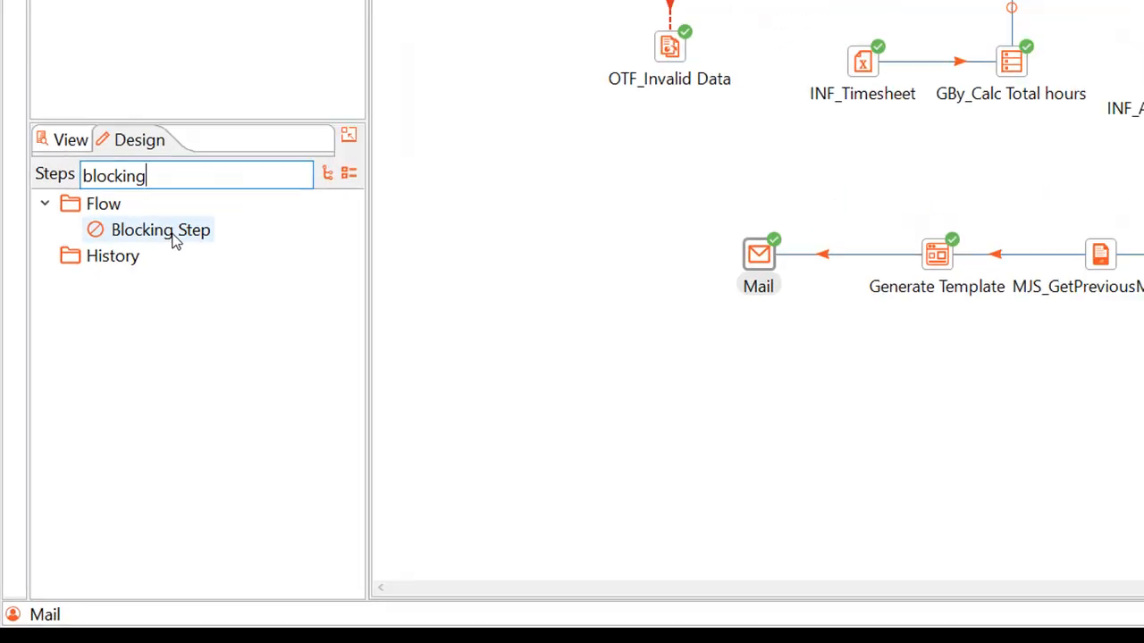
{"action": "mouse_move", "coordinate": [202, 232]}
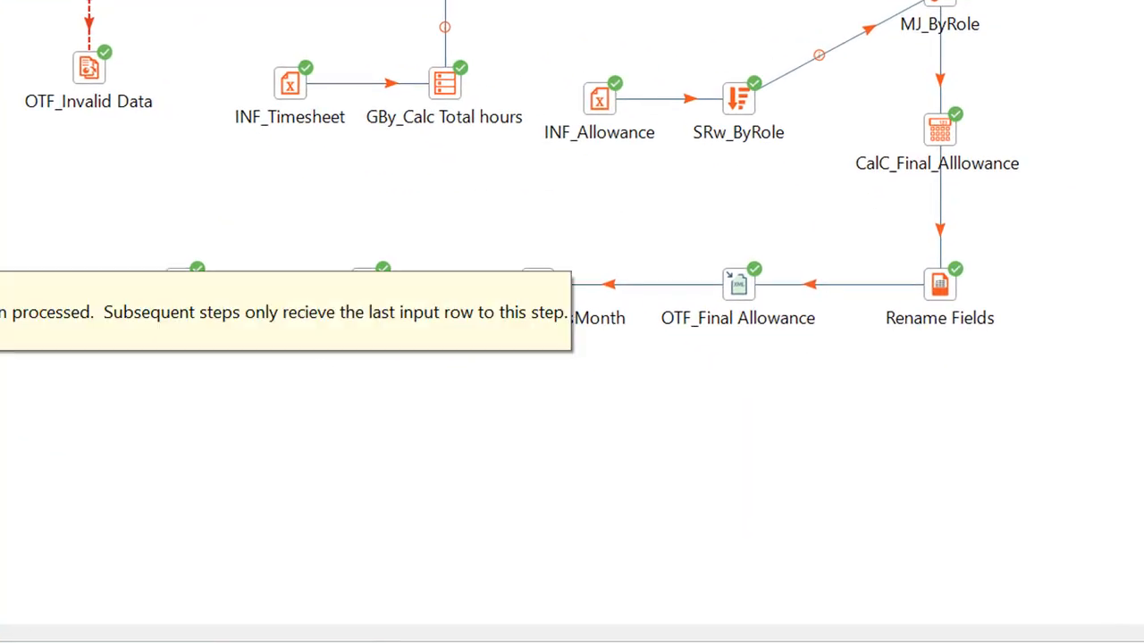
{"action": "left_click_drag", "start_coordinate": [130, 378], "coordinate": [760, 350]}
{"action": "left_click_drag", "start_coordinate": [616, 216], "coordinate": [634, 299]}
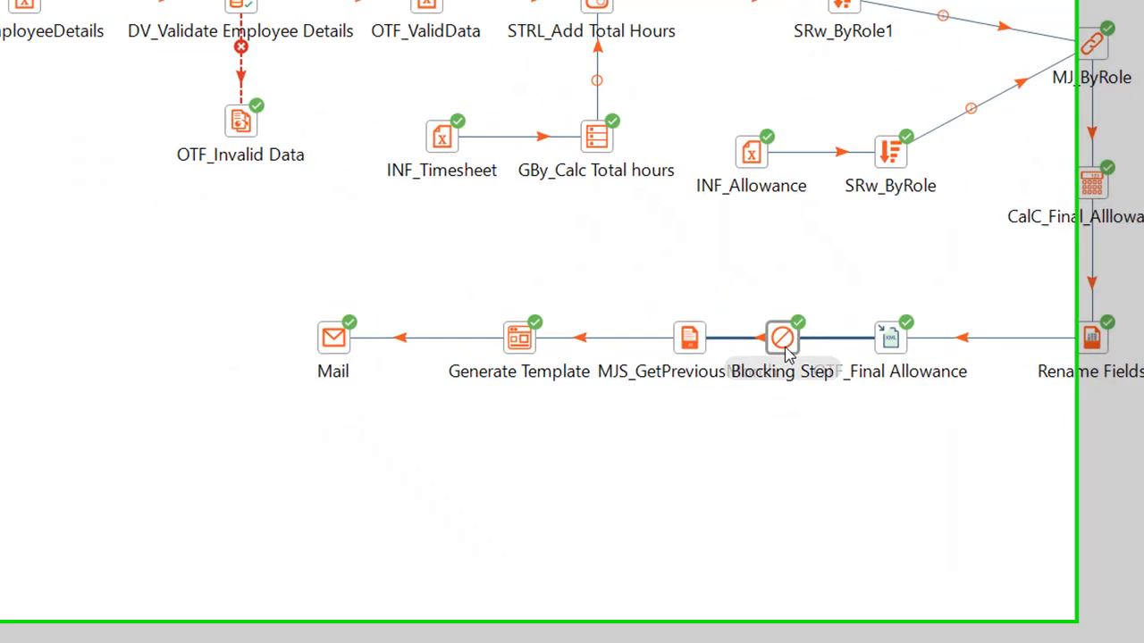
{"action": "left_click_drag", "start_coordinate": [785, 353], "coordinate": [784, 353]}
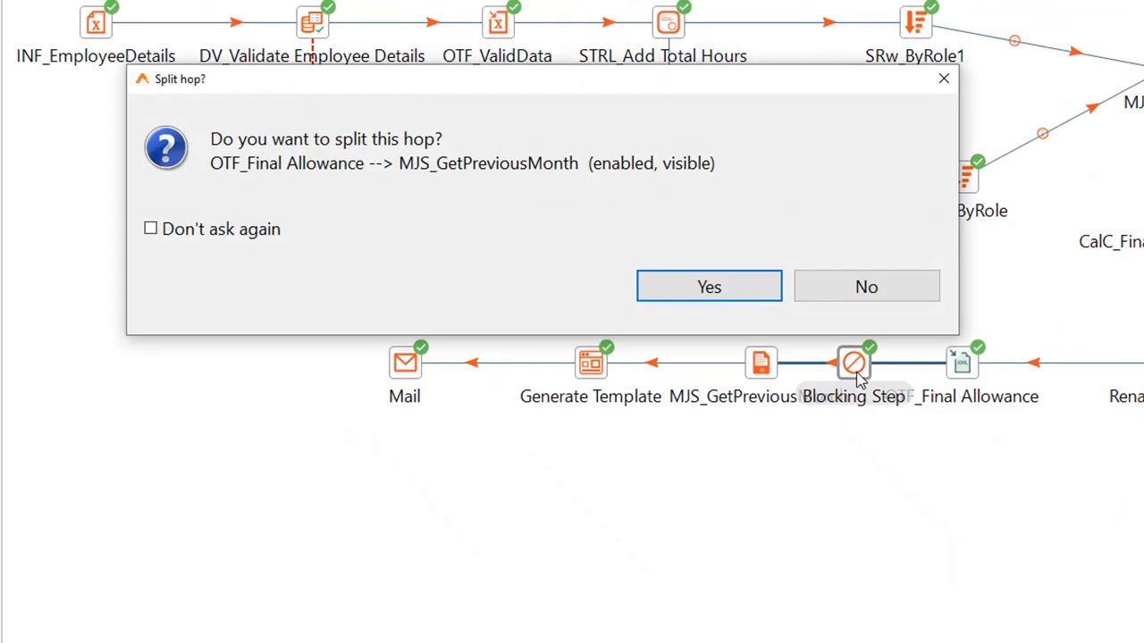
{"action": "left_click", "coordinate": [721, 289]}
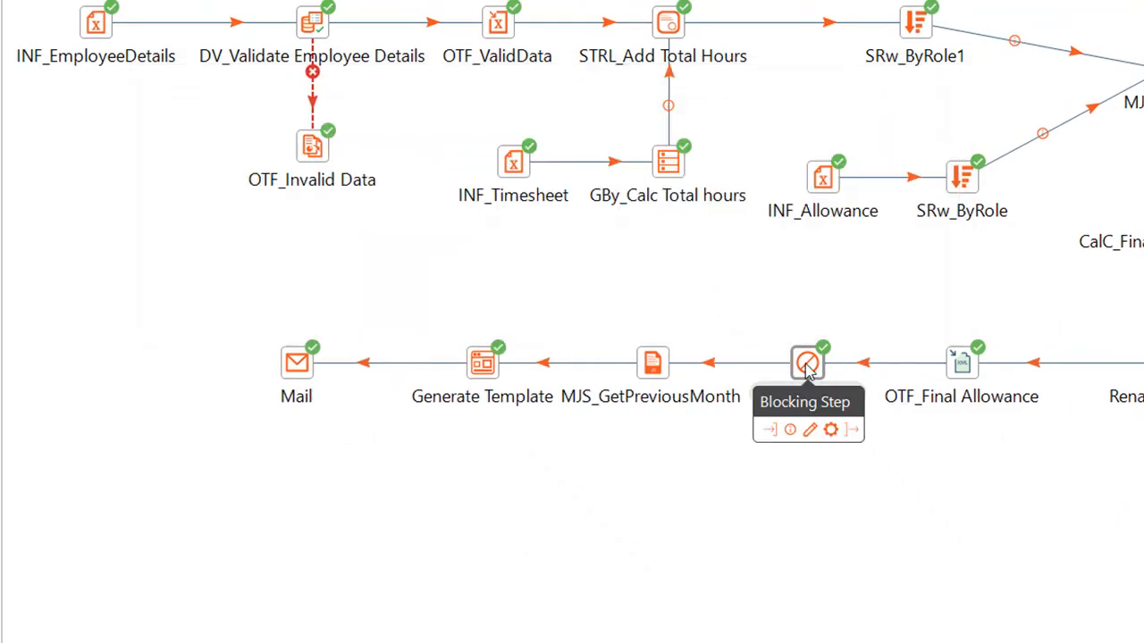
Step: Accept the Blocking Step's settings with Pass all rows off, and save and run the WF_AllowanceCalculation workflow
{"action": "double_click", "coordinate": [807, 366]}
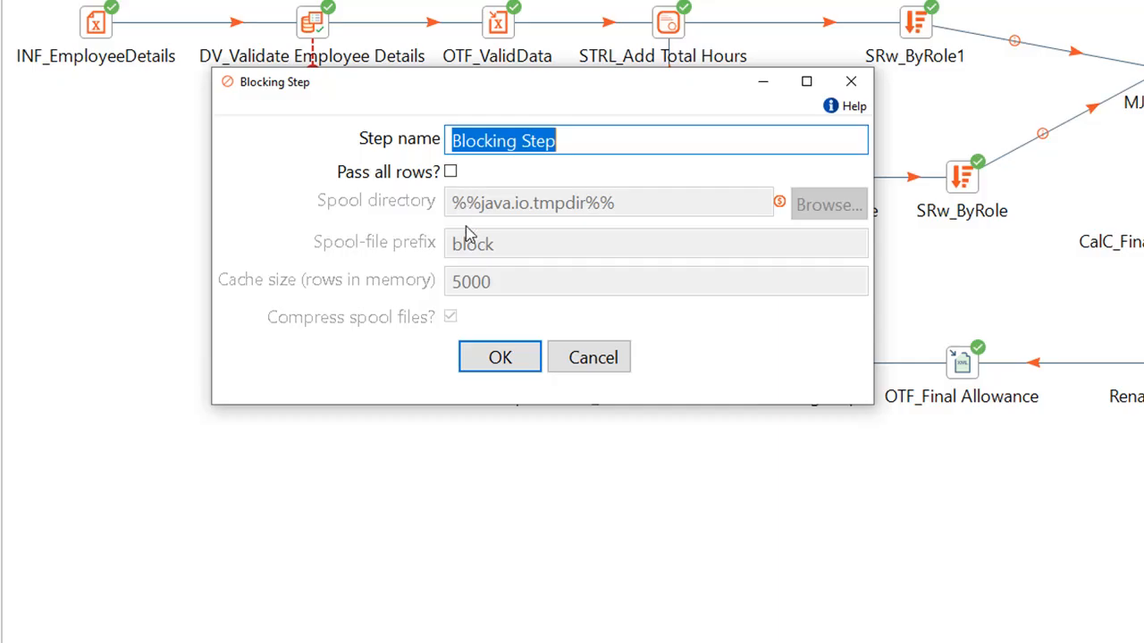
{"action": "left_click", "coordinate": [500, 358]}
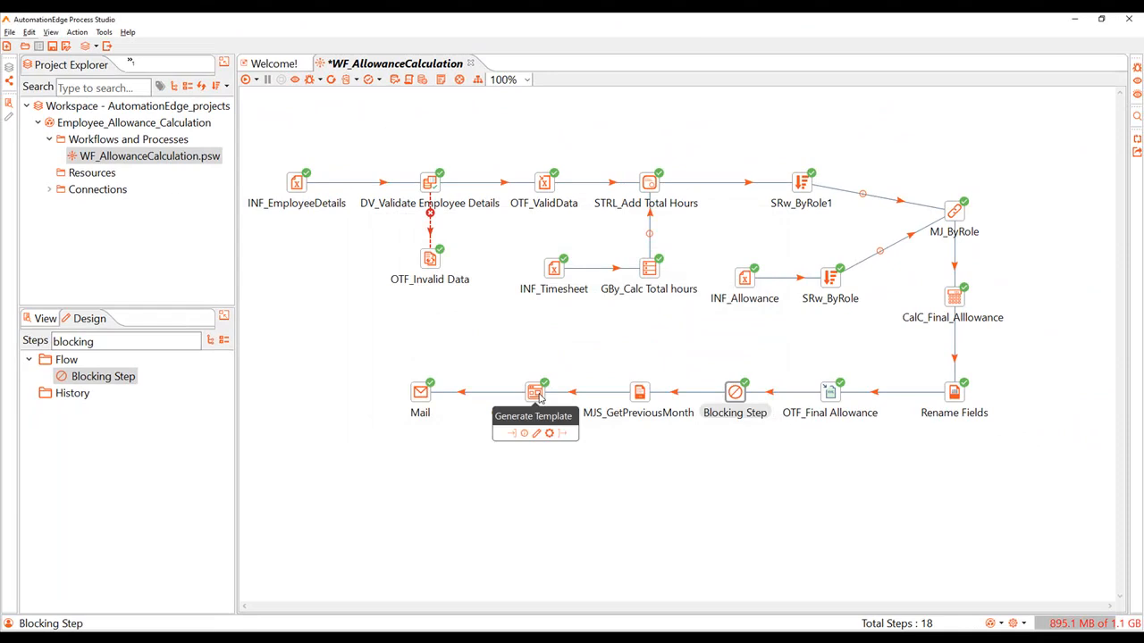
{"action": "key", "text": "ctrl+s"}
{"action": "left_click", "coordinate": [245, 81]}
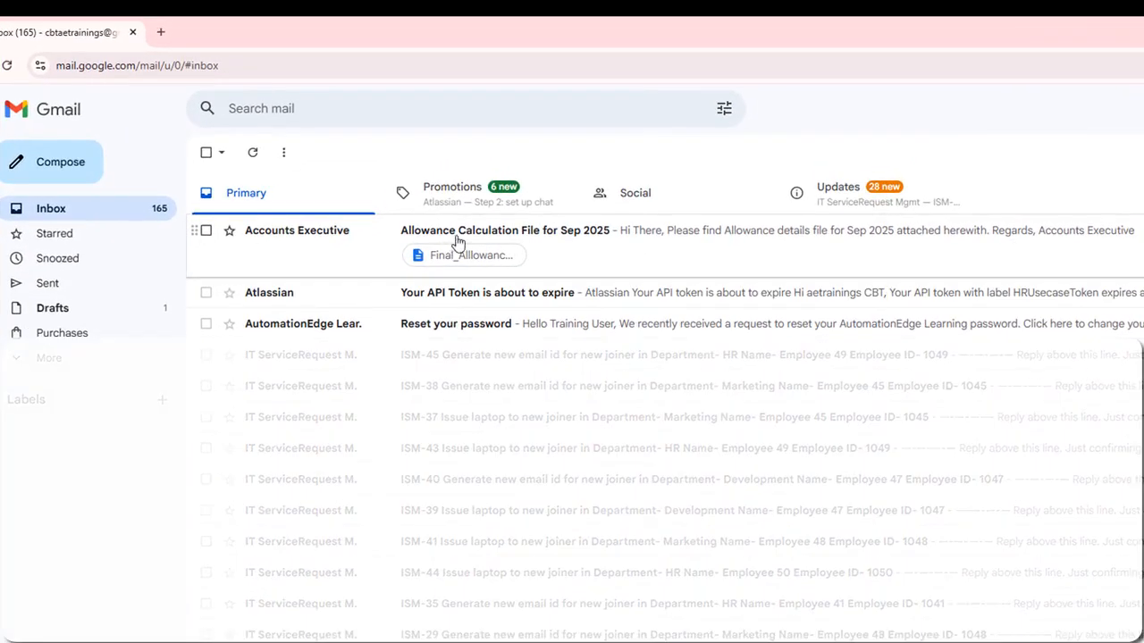
Step: In the Gmail inbox, open the email Allowance Calculation File for Sep 2025 and view its Final_Alllowance_Details.xml attachment
{"action": "left_click", "coordinate": [586, 235]}
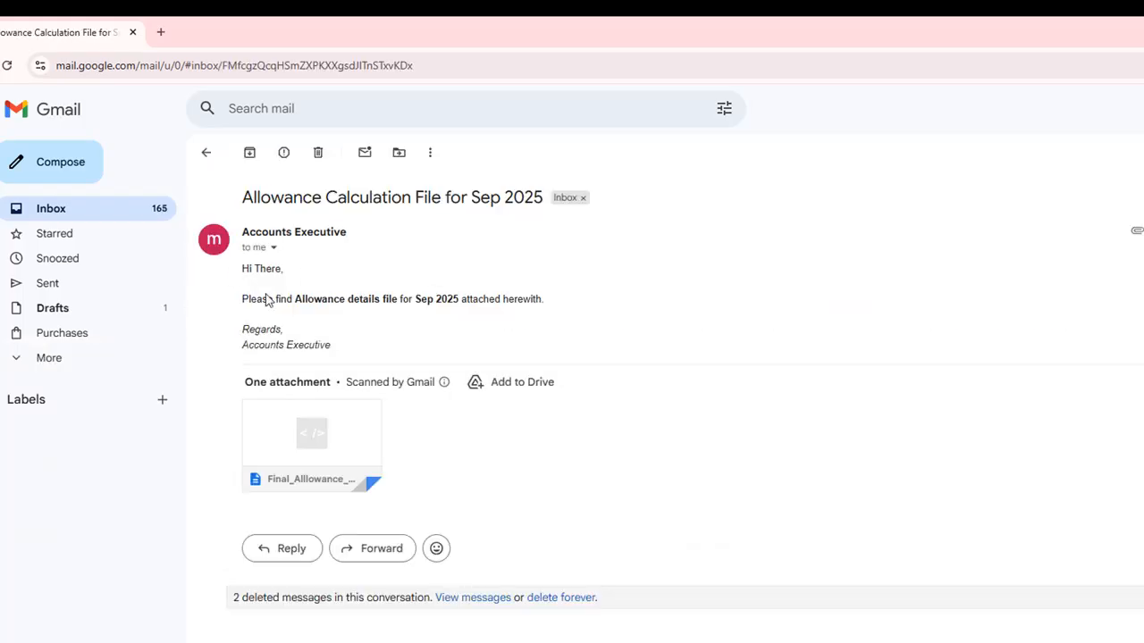
{"action": "mouse_move", "coordinate": [332, 413]}
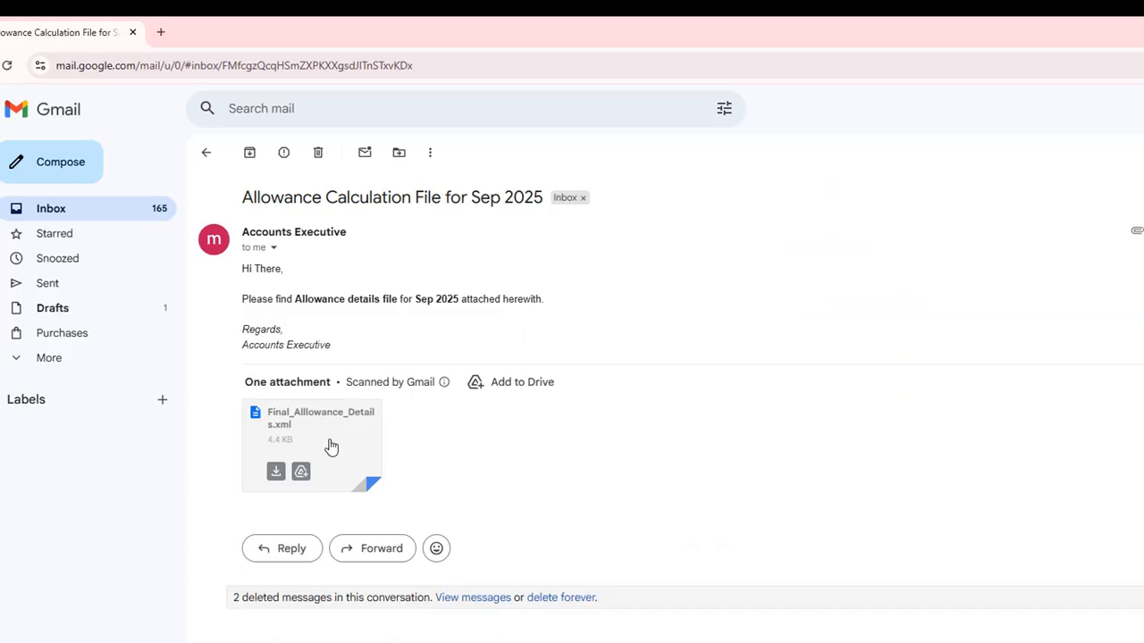
{"action": "left_click", "coordinate": [331, 447]}
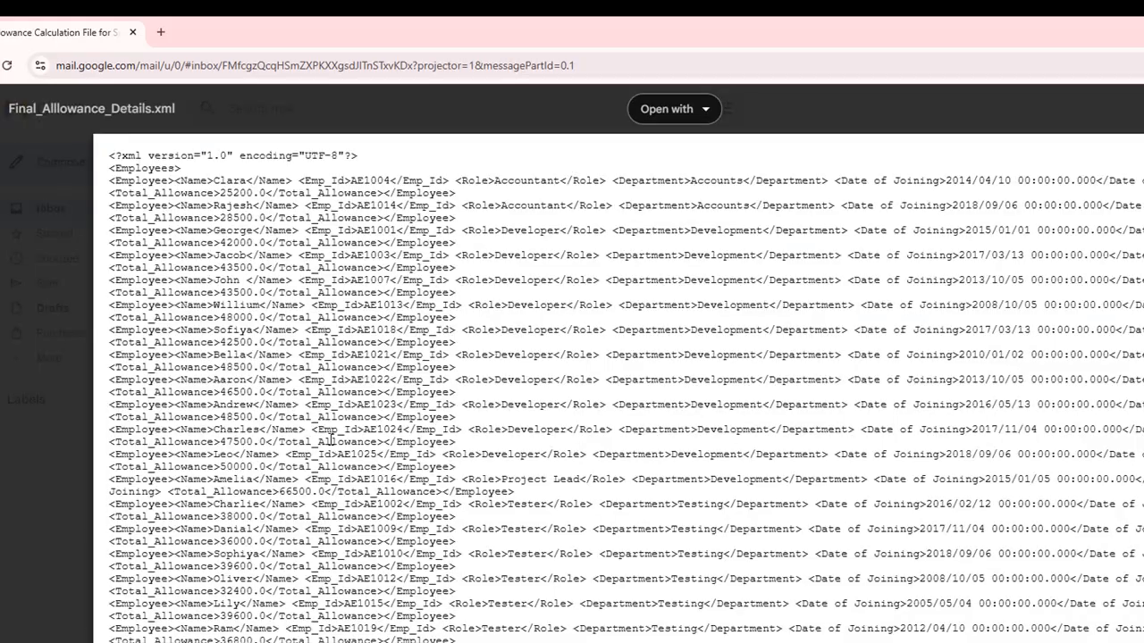